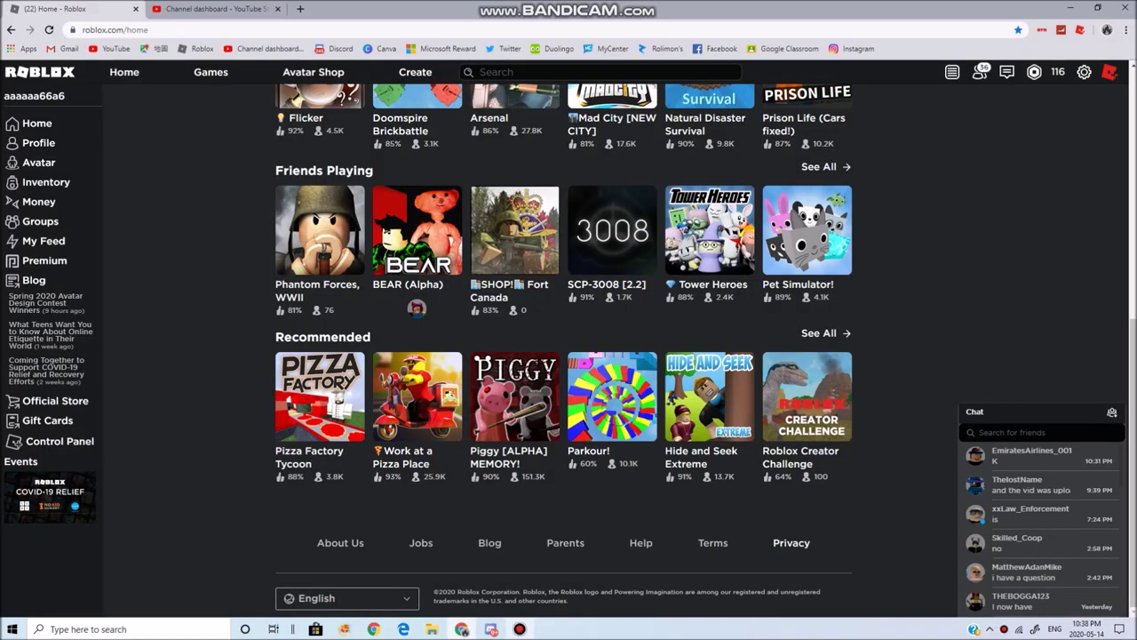
# - Scroll to the top of the Roblox home page and open Windows search
pyautogui.scroll(6, 425, 384)
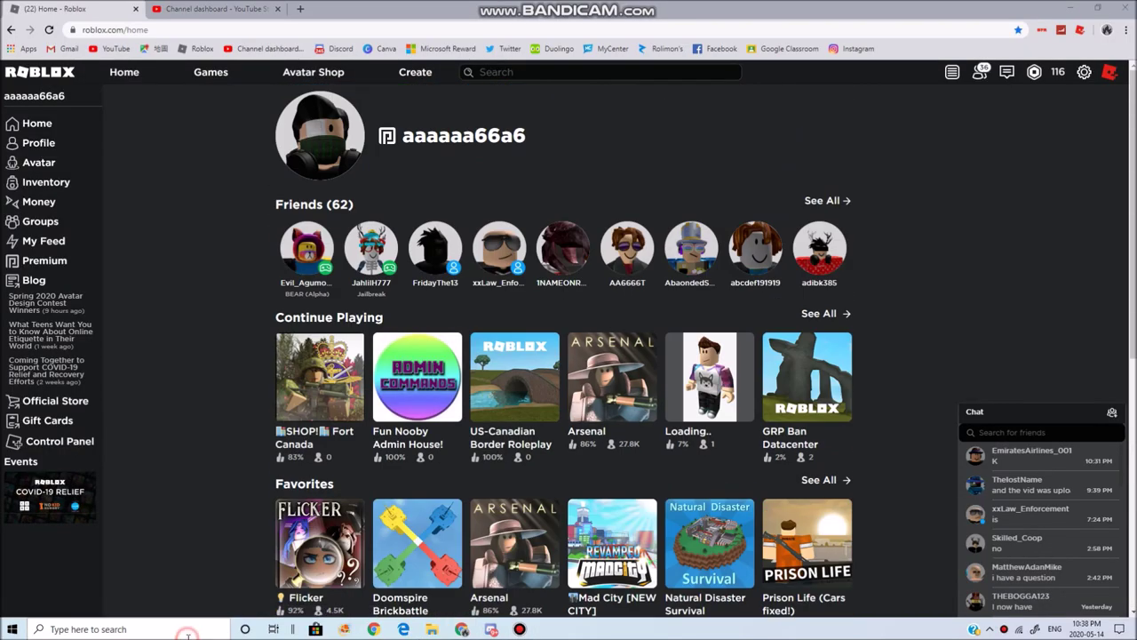
pyautogui.click(186, 633)
# - Launch paint.net from Windows search, then start a new Chrome tab search for 'Roblox Mi'
pyautogui.write('Paint')
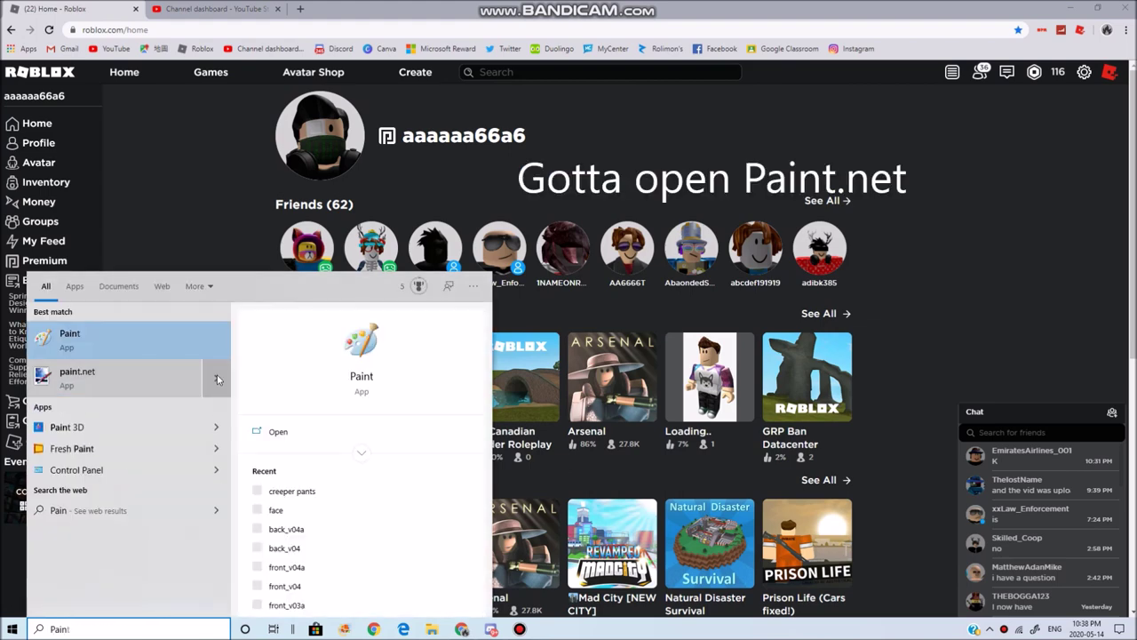
pyautogui.press('Down')
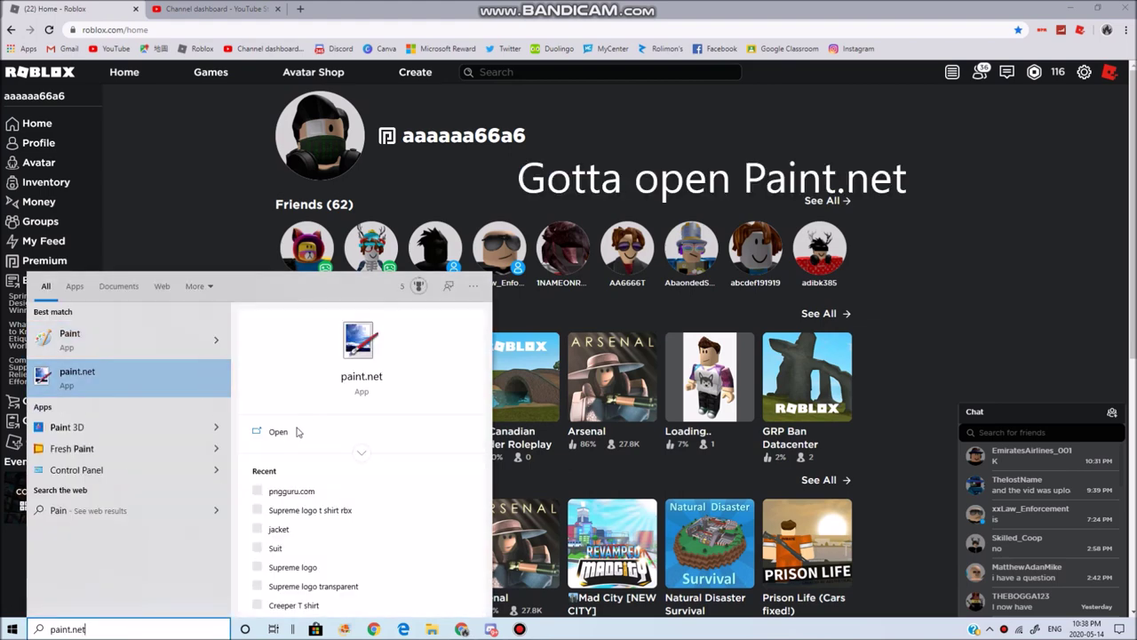
pyautogui.click(336, 433)
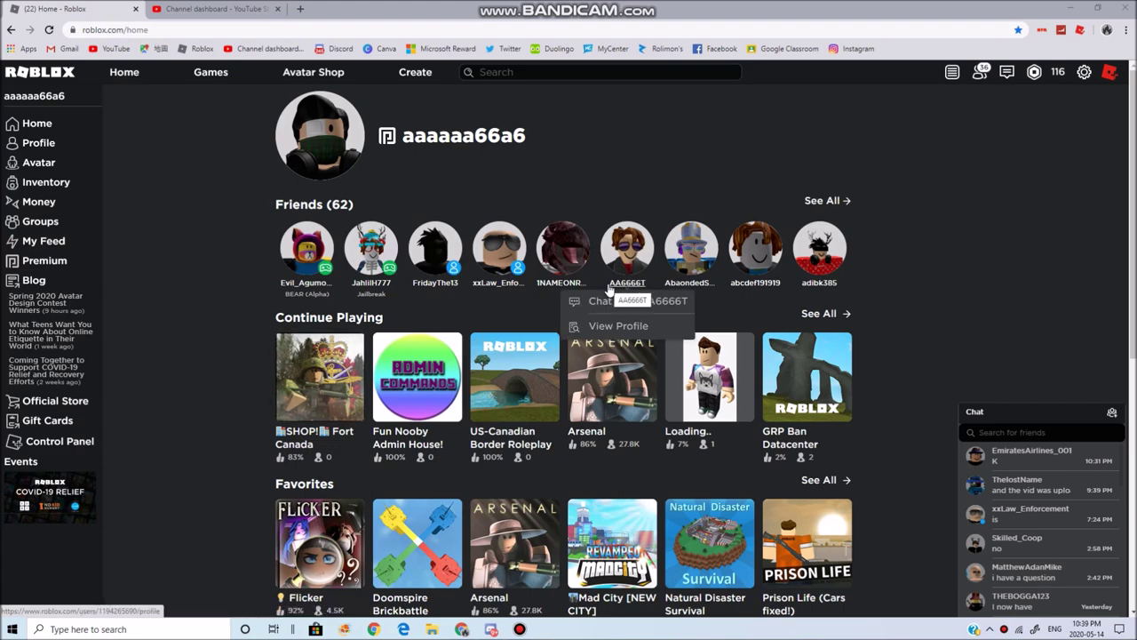
pyautogui.click(302, 11)
pyautogui.write('Roblox Mi')
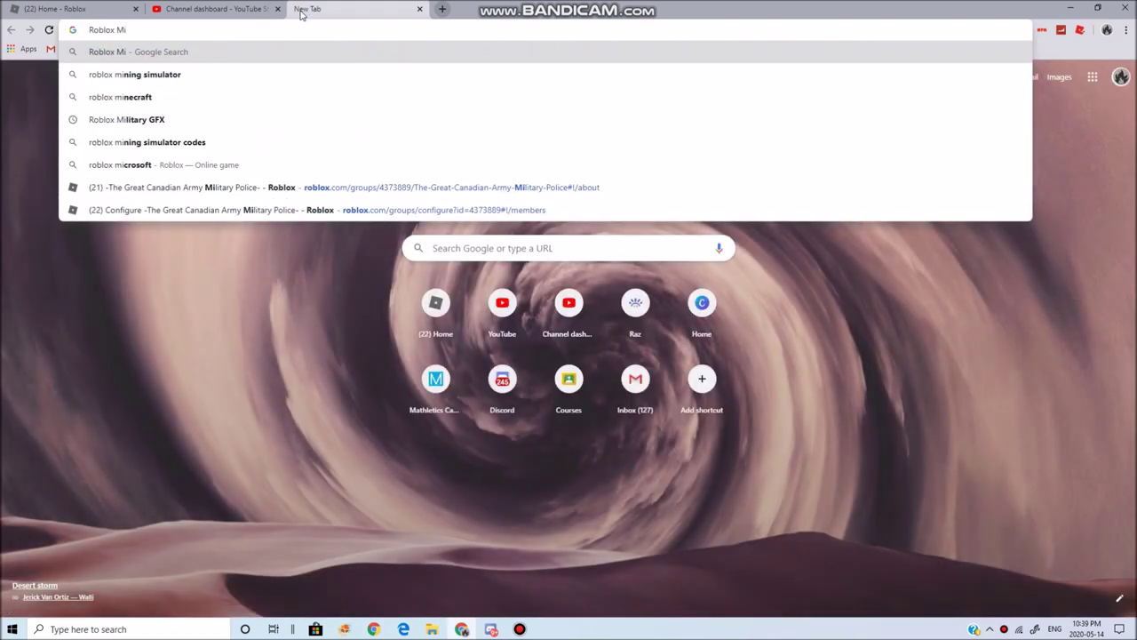
# - Copy the transparent Marine Render soldier from a 'Roblox Military GFX' image search
pyautogui.click(248, 119)
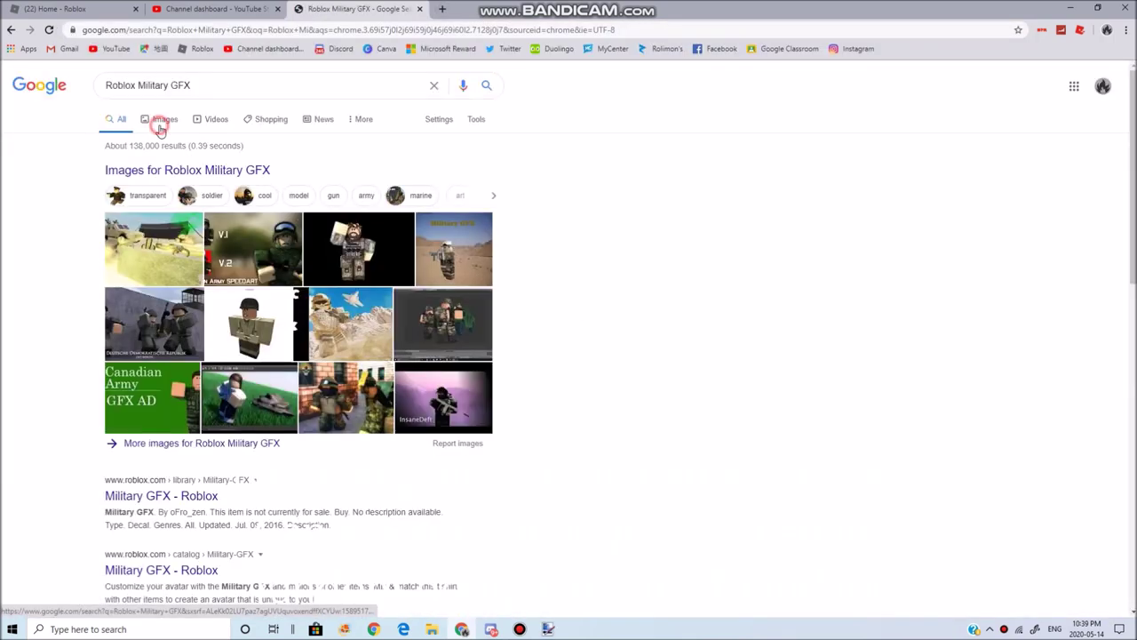
pyautogui.click(161, 131)
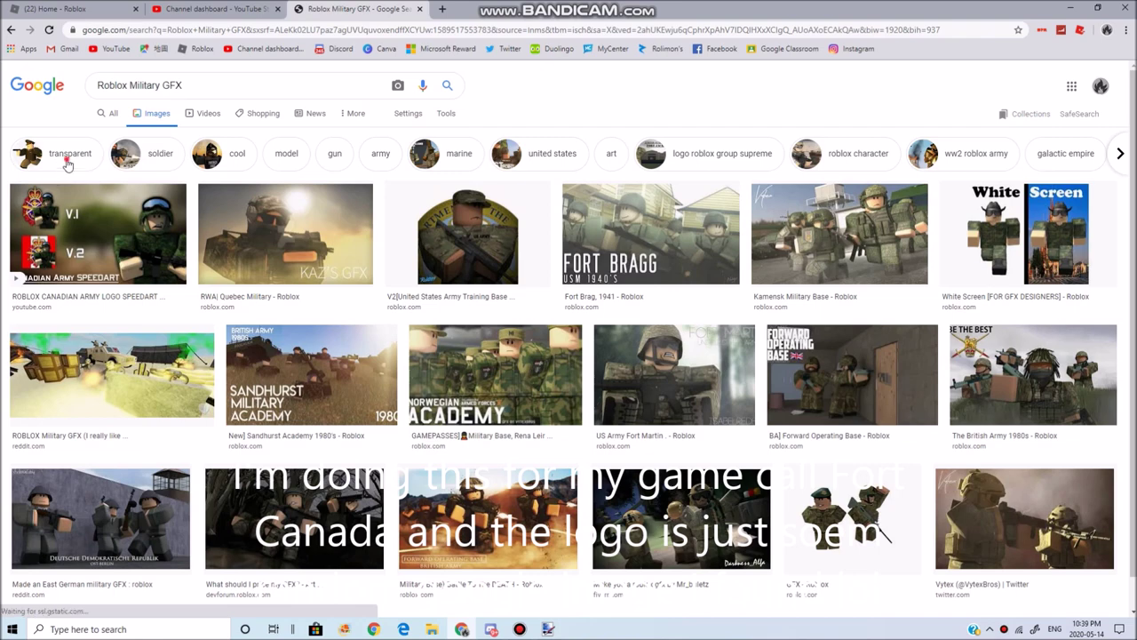
pyautogui.click(67, 162)
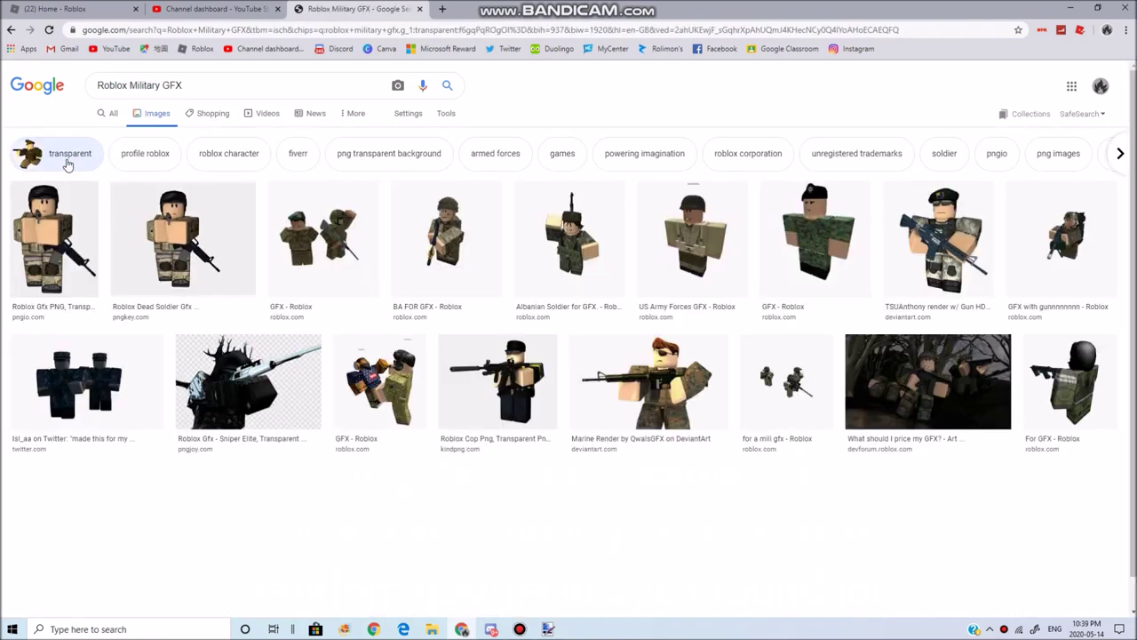
pyautogui.click(673, 395)
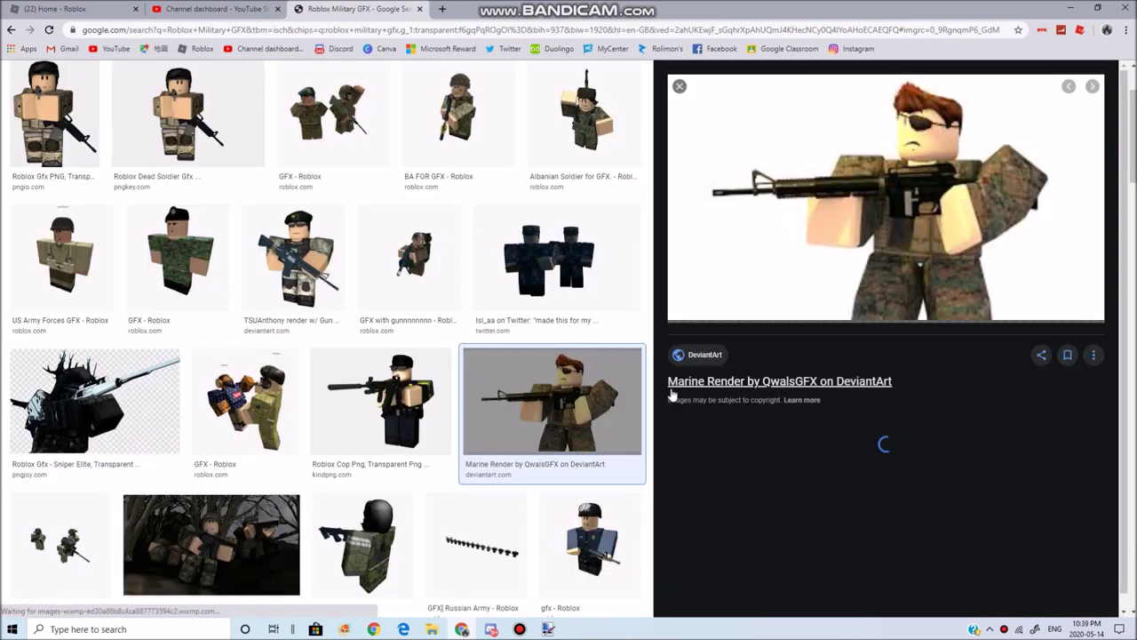
pyautogui.rightClick(911, 135)
pyautogui.click(1020, 273)
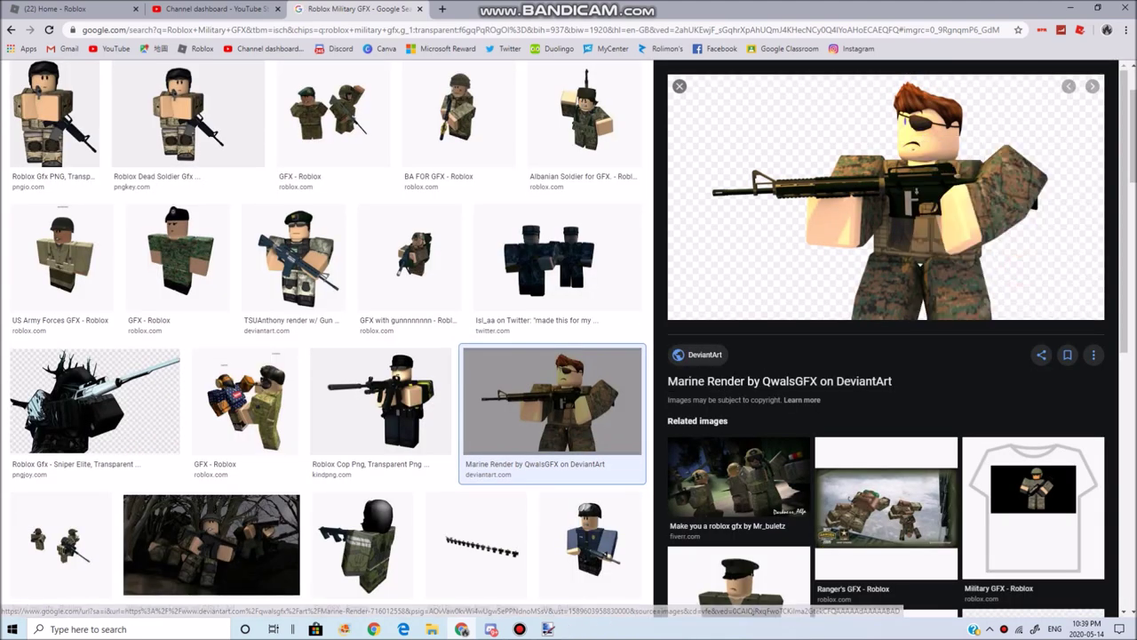
pyautogui.click(548, 629)
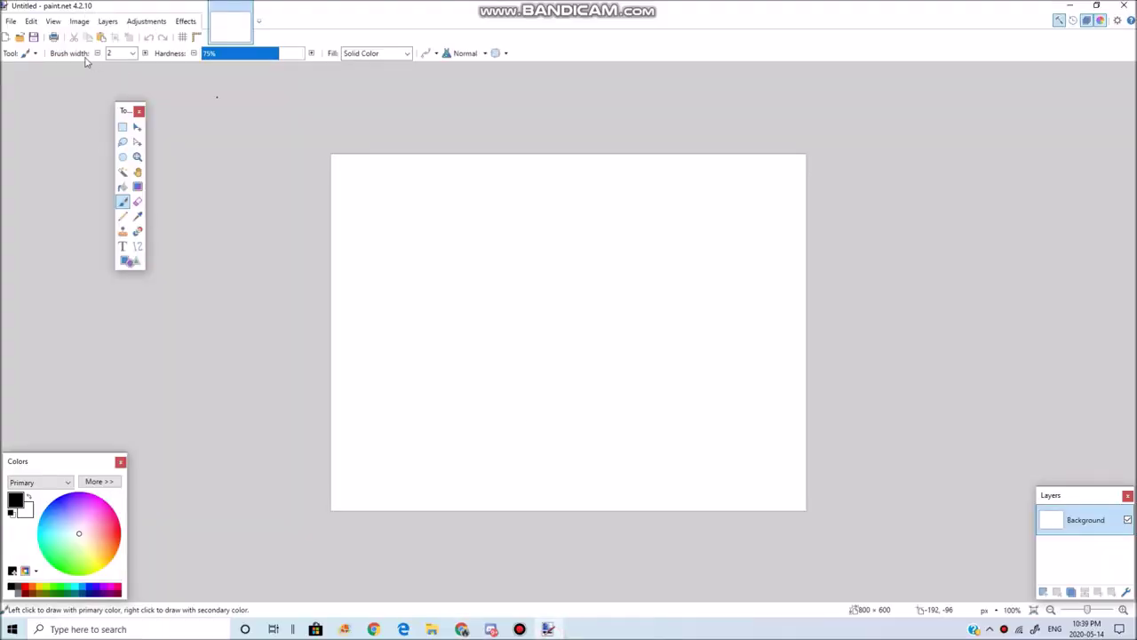
# - Create a new 150×150 image
pyautogui.hotkey('ctrl', 'n')
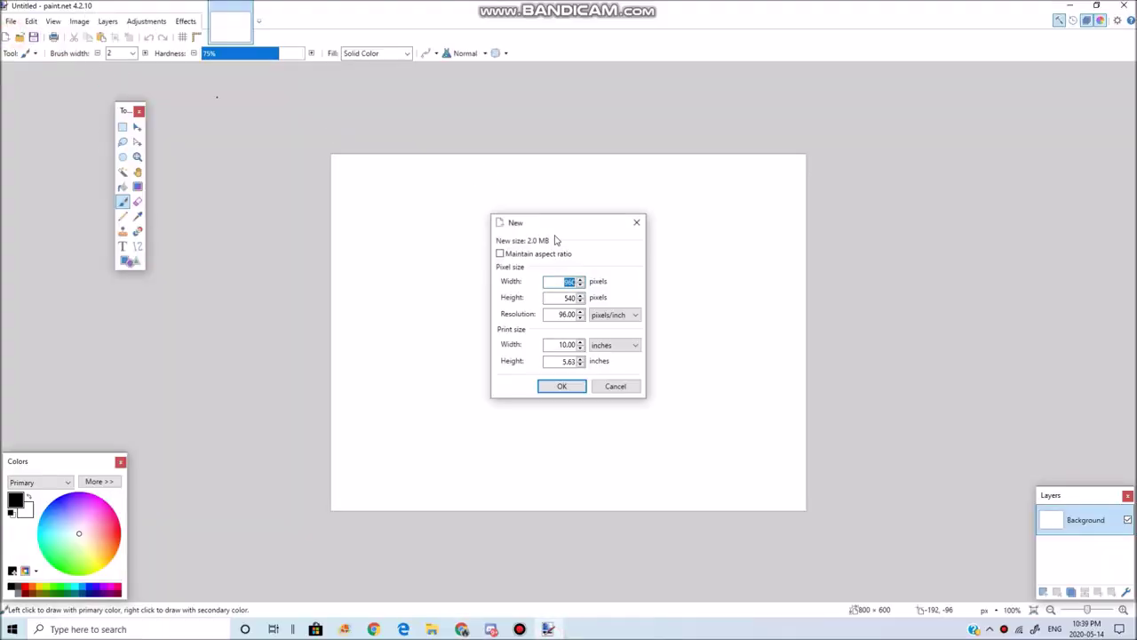
pyautogui.write('150')
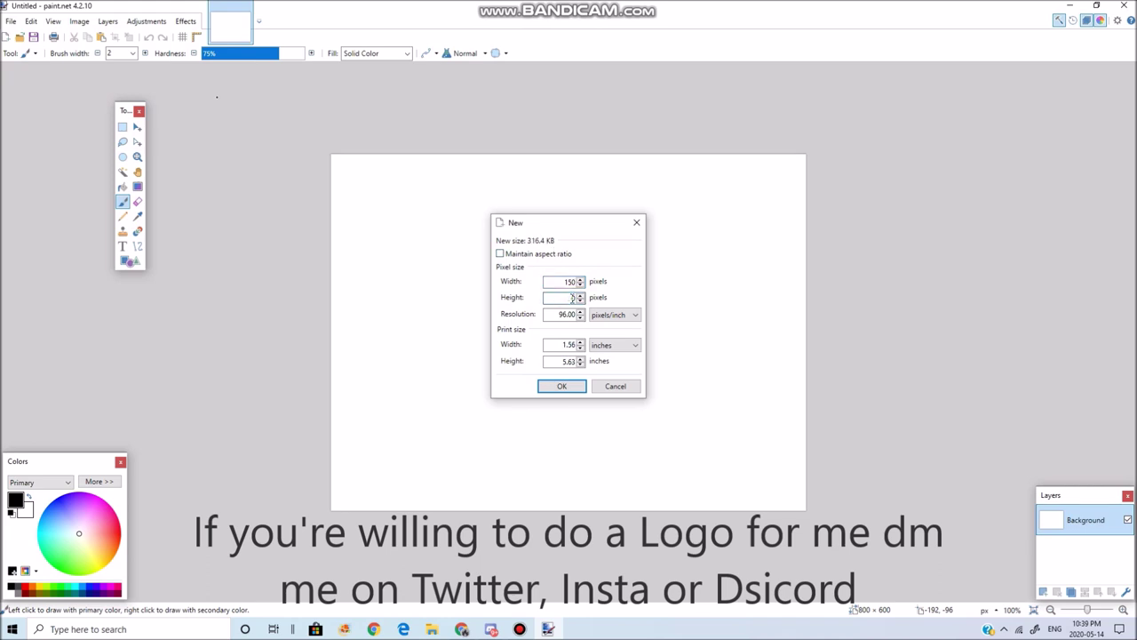
pyautogui.press('Return')
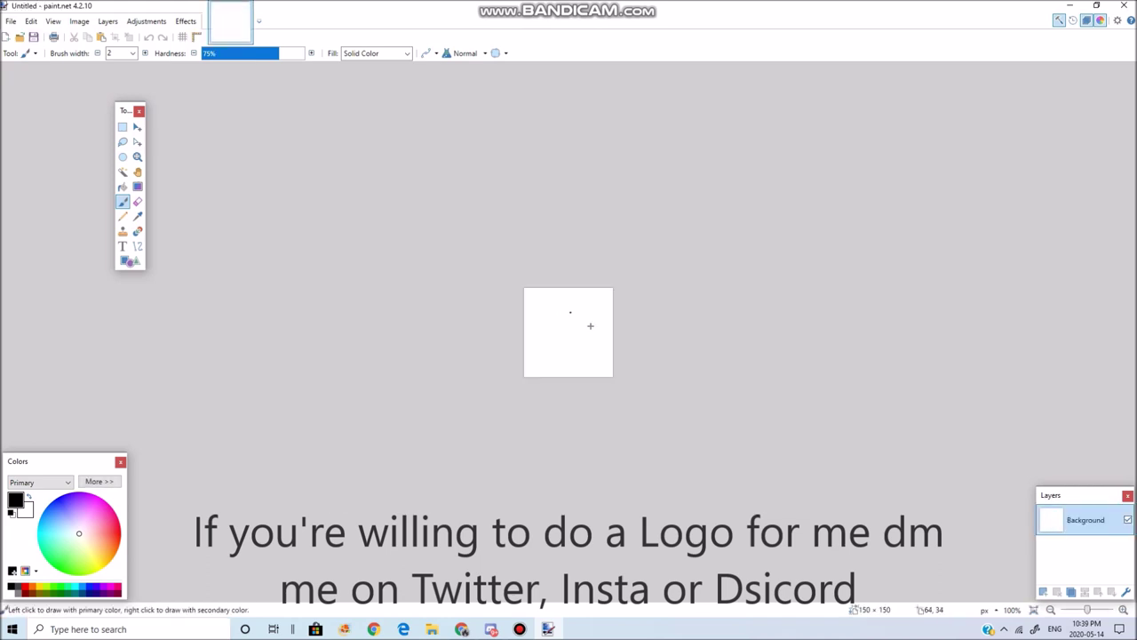
# - Paste the soldier, keeping the 150×150 canvas, then shrink and straighten it
pyautogui.hotkey('ctrl', 'v')
pyautogui.click(592, 379)
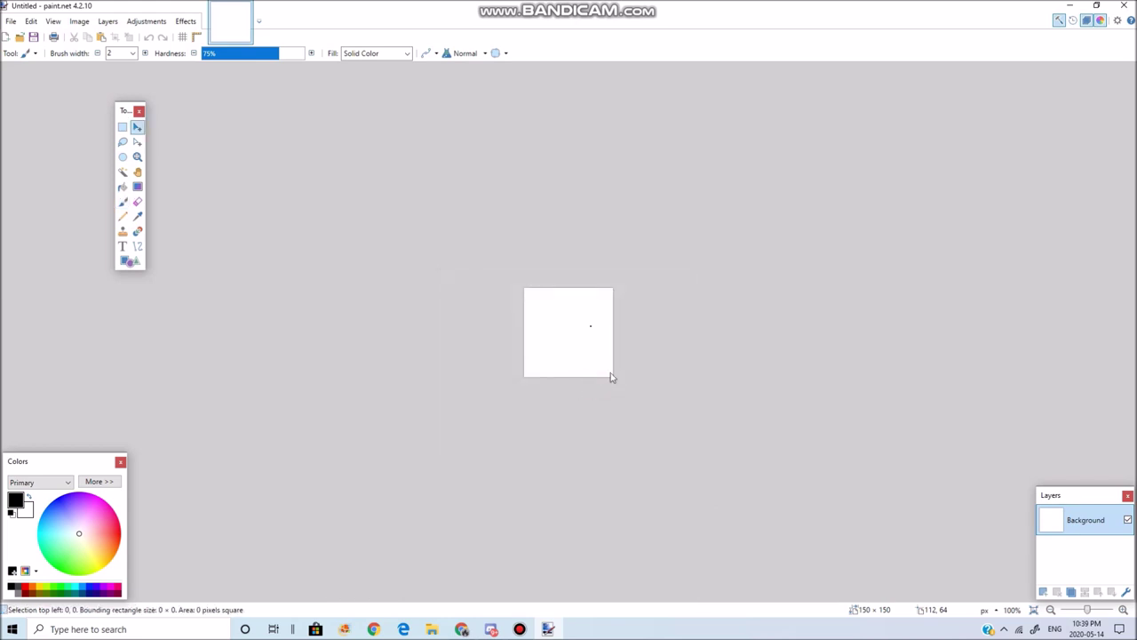
pyautogui.scroll(-3, 817, 368)
pyautogui.scroll(-1, 770, 428)
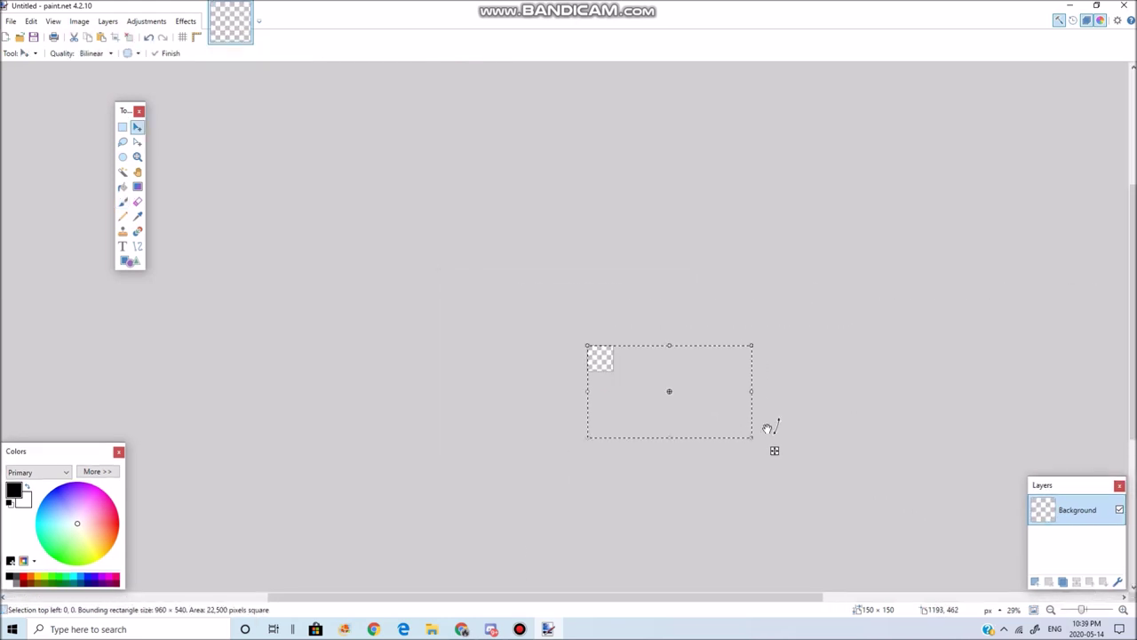
pyautogui.moveTo(751, 436); pyautogui.dragTo(620, 372)
pyautogui.scroll(2, 629, 383)
pyautogui.scroll(1, 629, 385)
pyautogui.scroll(1, 630, 388)
pyautogui.scroll(1, 631, 390)
pyautogui.moveTo(605, 361); pyautogui.dragTo(610, 368)
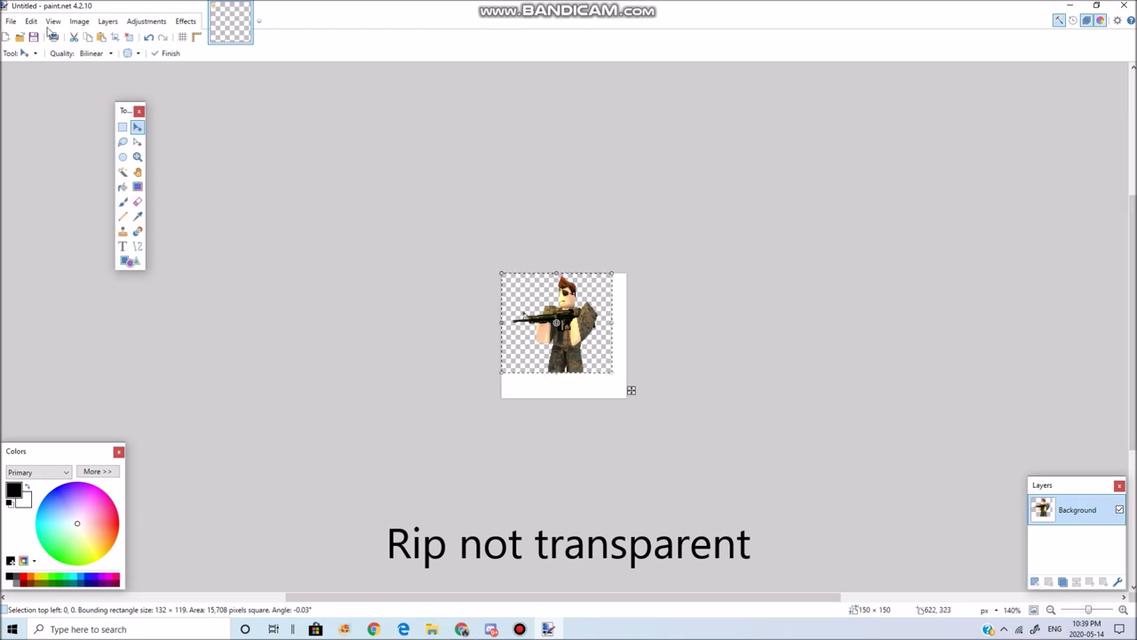
# - Undo the soldier paste back to the empty canvas
pyautogui.click(150, 40)
pyautogui.click(149, 40)
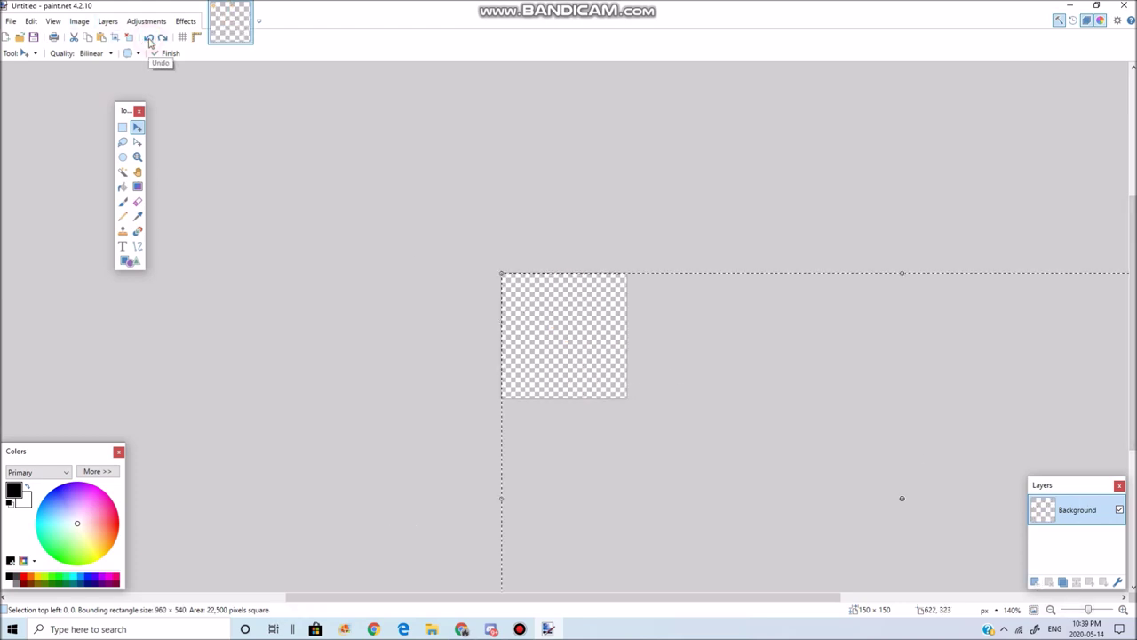
pyautogui.click(149, 40)
pyautogui.click(462, 629)
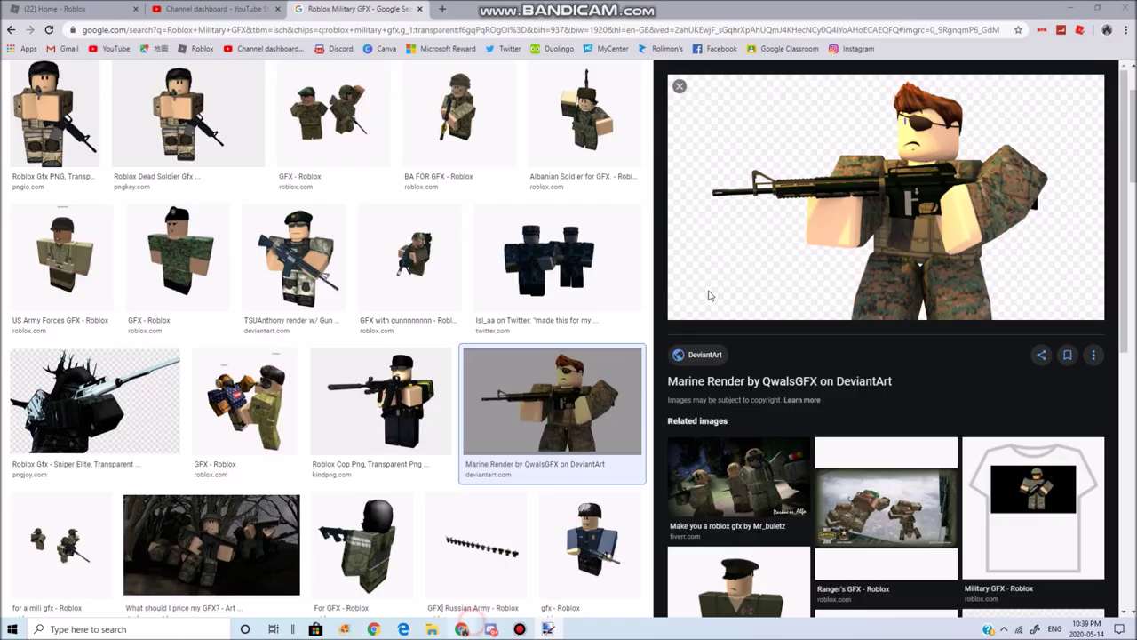
# - Change the image search from 'Roblox Military GFX' to 'Roblox Jungle'
pyautogui.click(779, 387)
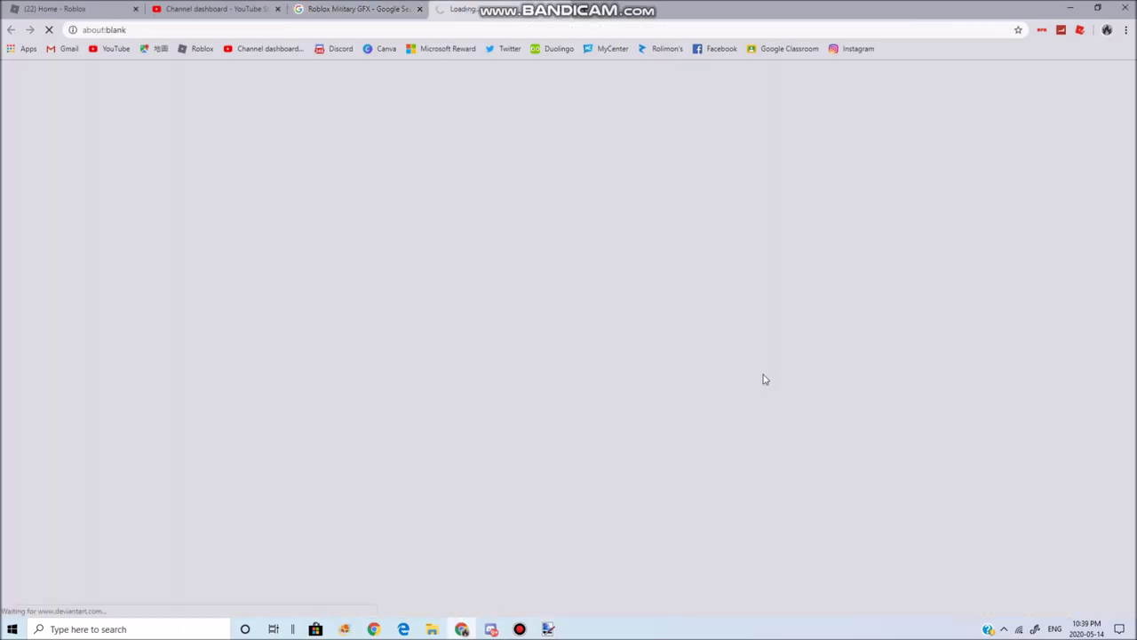
pyautogui.click(328, 7)
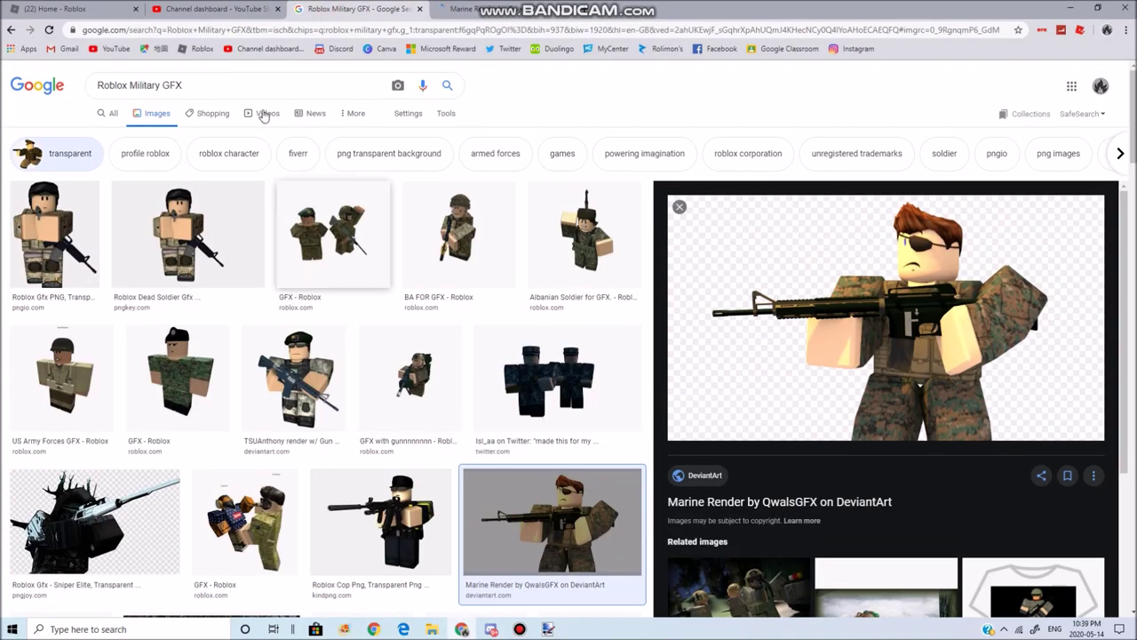
pyautogui.click(235, 84)
pyautogui.moveTo(74, 93); pyautogui.dragTo(121, 95)
pyautogui.press('BackSpace')
pyautogui.write('Jungle')
pyautogui.press('Return')
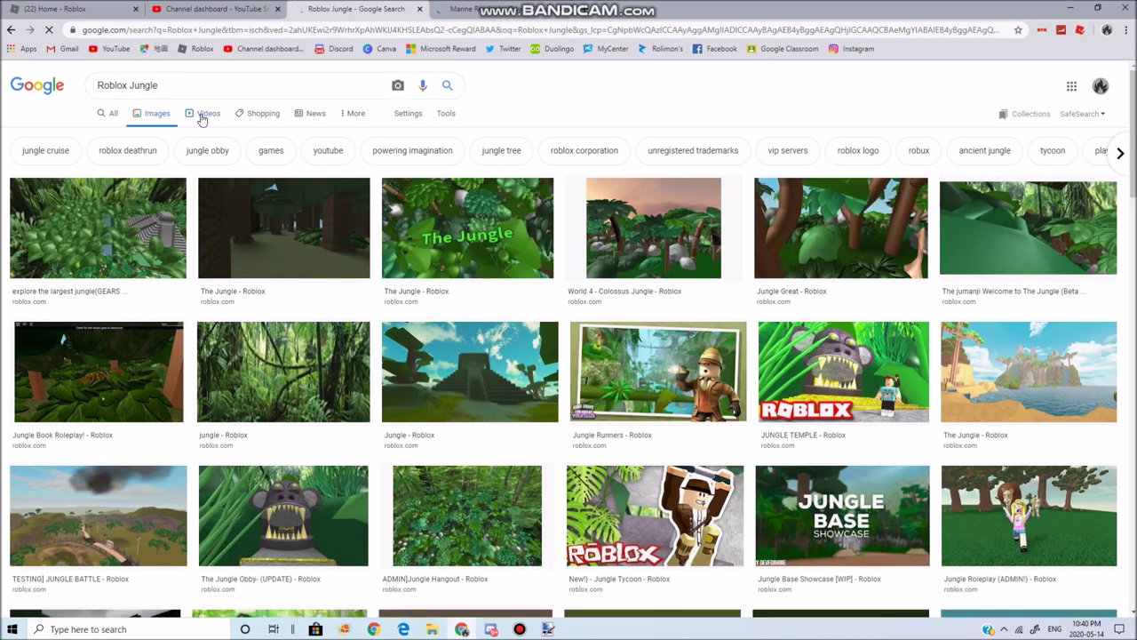
# - Browse the Roblox Jungle results and preview the Jumanji Welcome to the Jungle image
pyautogui.click(202, 115)
pyautogui.scroll(-3, 373, 302)
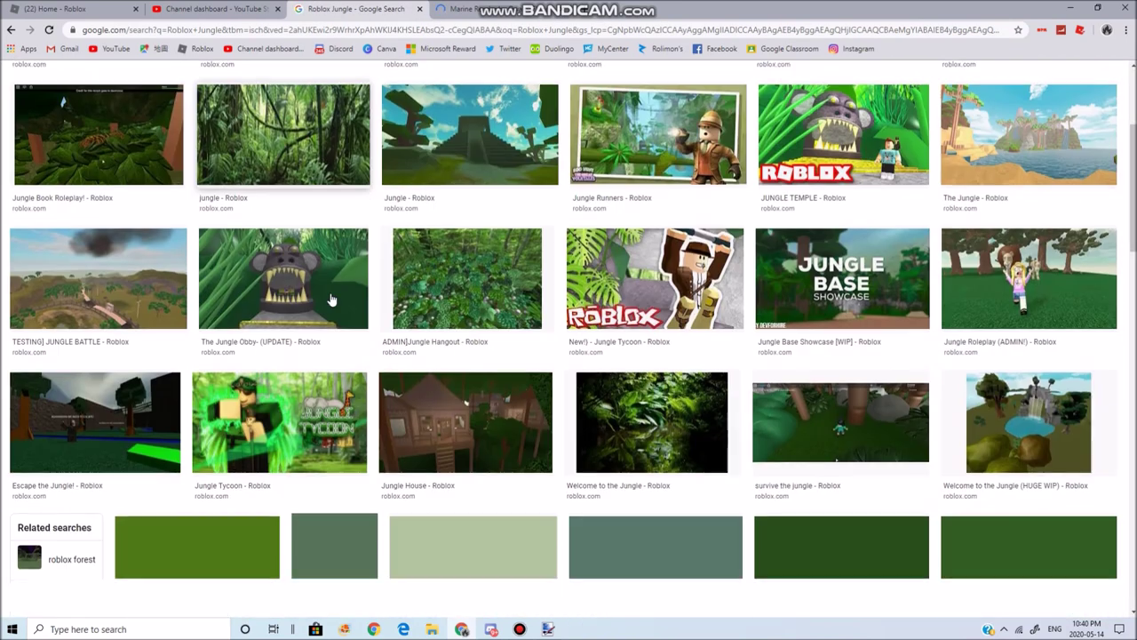
pyautogui.scroll(2, 244, 219)
pyautogui.scroll(2, 244, 220)
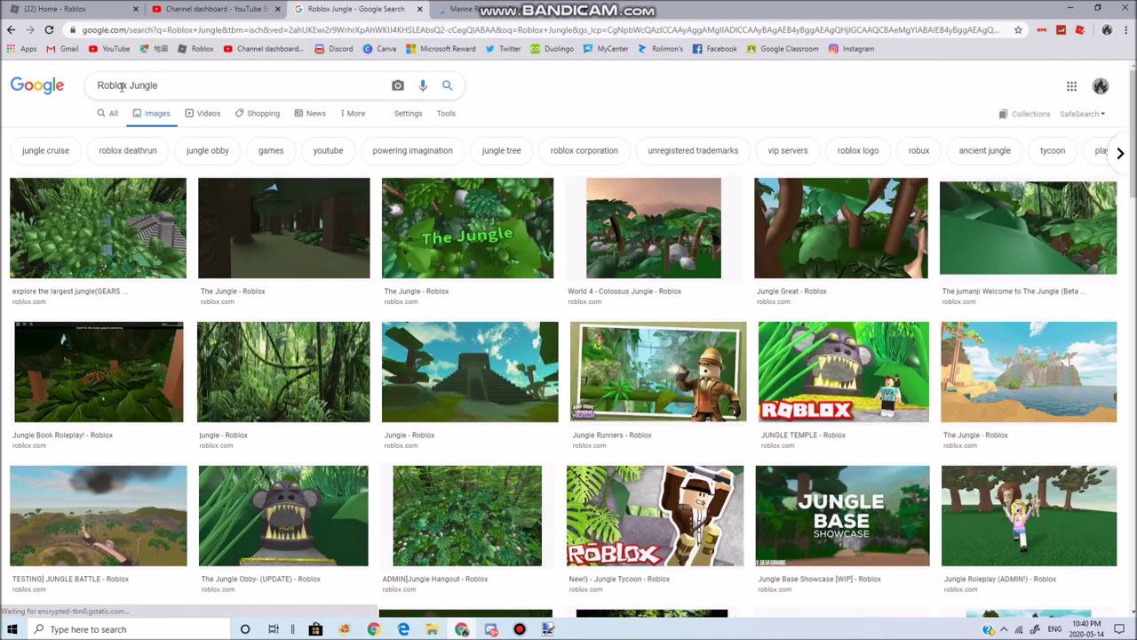
pyautogui.scroll(-1, 487, 206)
pyautogui.click(1028, 169)
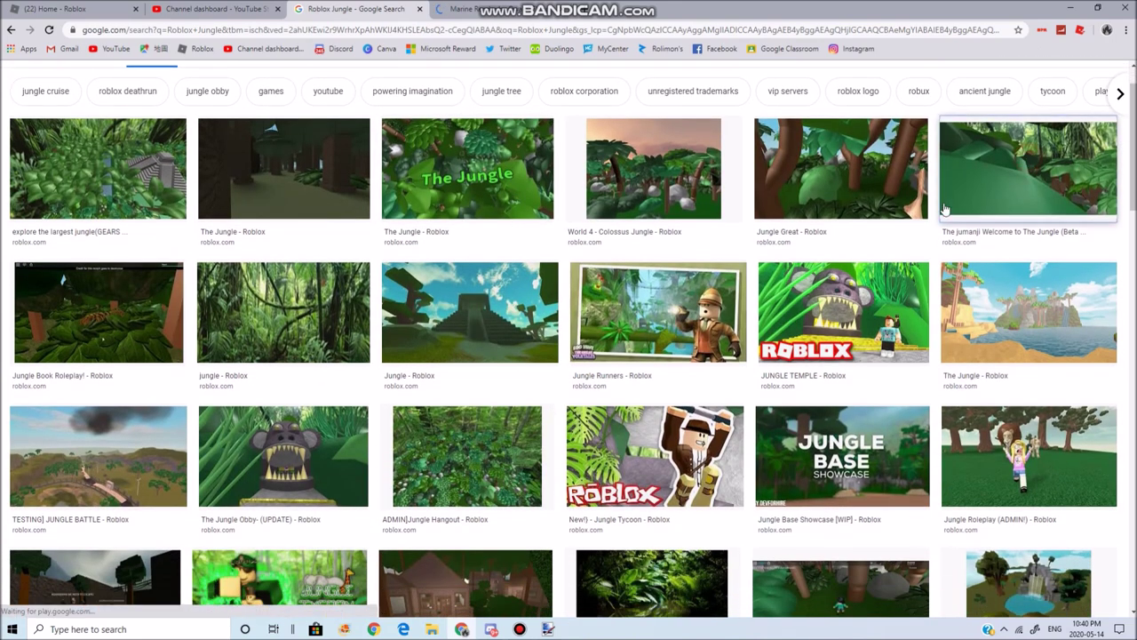
pyautogui.scroll(-1, 764, 282)
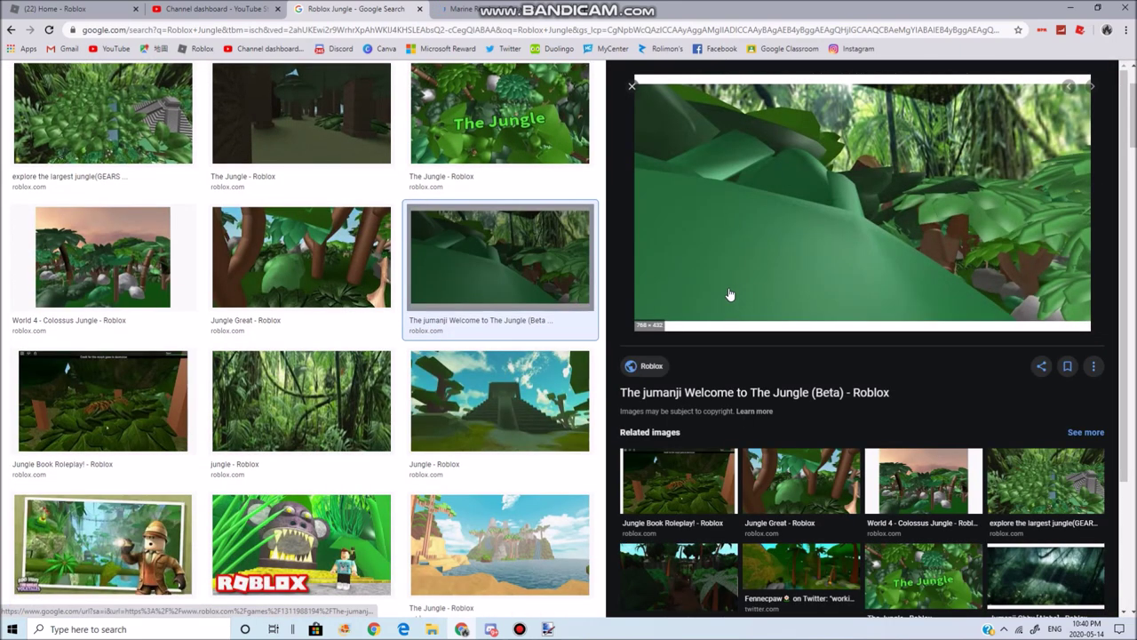
pyautogui.scroll(-2, 720, 294)
pyautogui.scroll(-1, 722, 303)
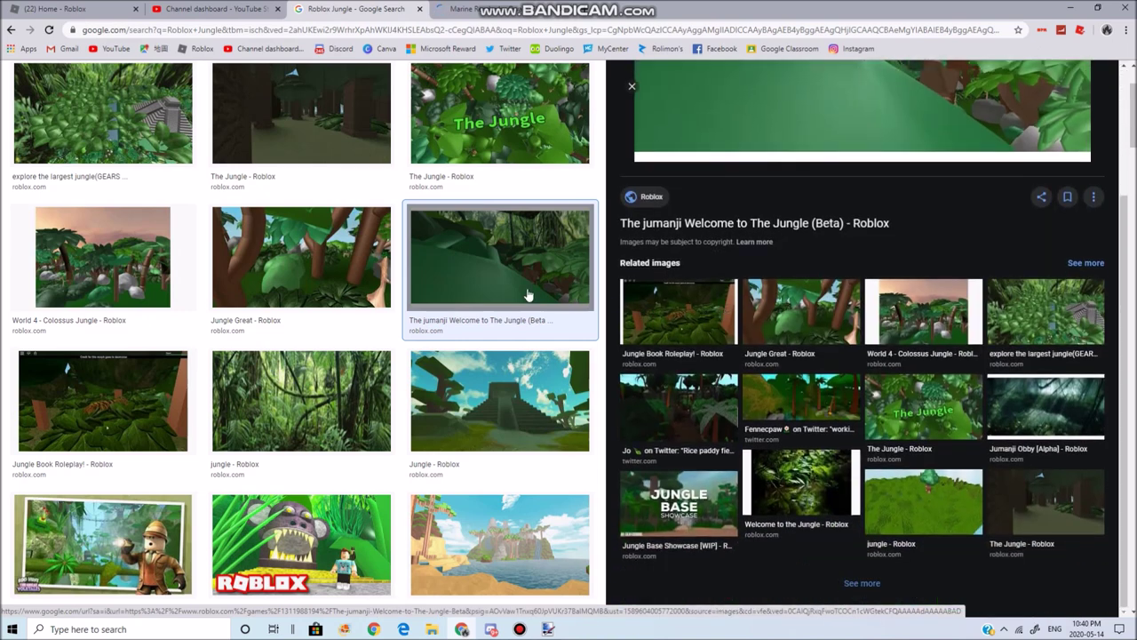
pyautogui.scroll(2, 528, 295)
# - Replace the query with plain 'Jungle' and search again
pyautogui.moveTo(190, 81); pyautogui.dragTo(2, 111)
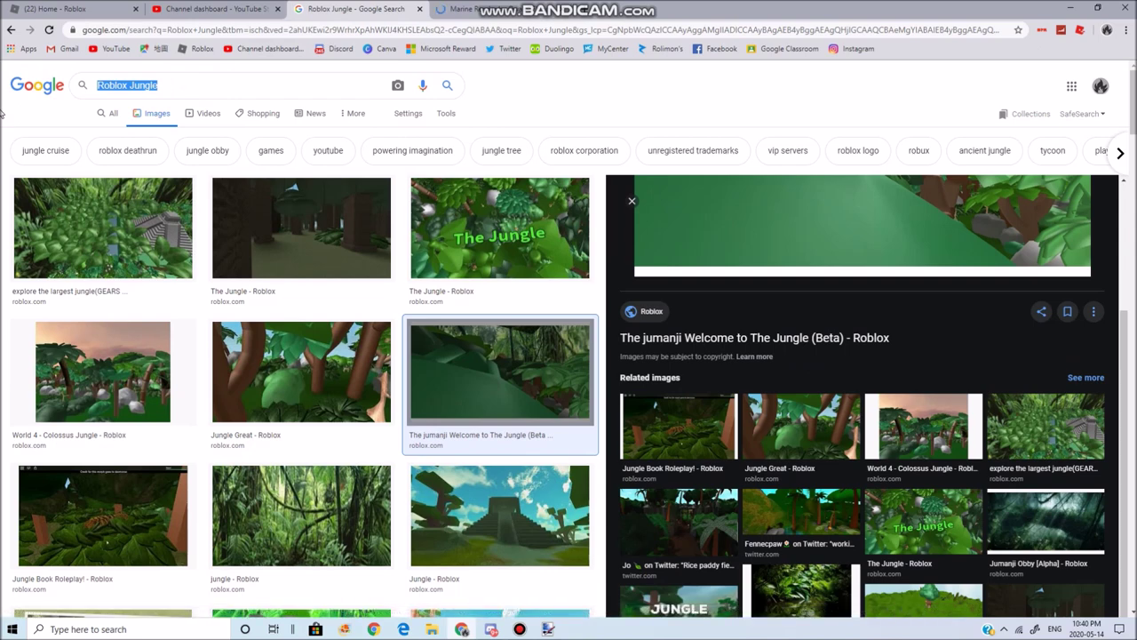
pyautogui.press('BackSpace')
pyautogui.write('Jungle')
pyautogui.press('Return')
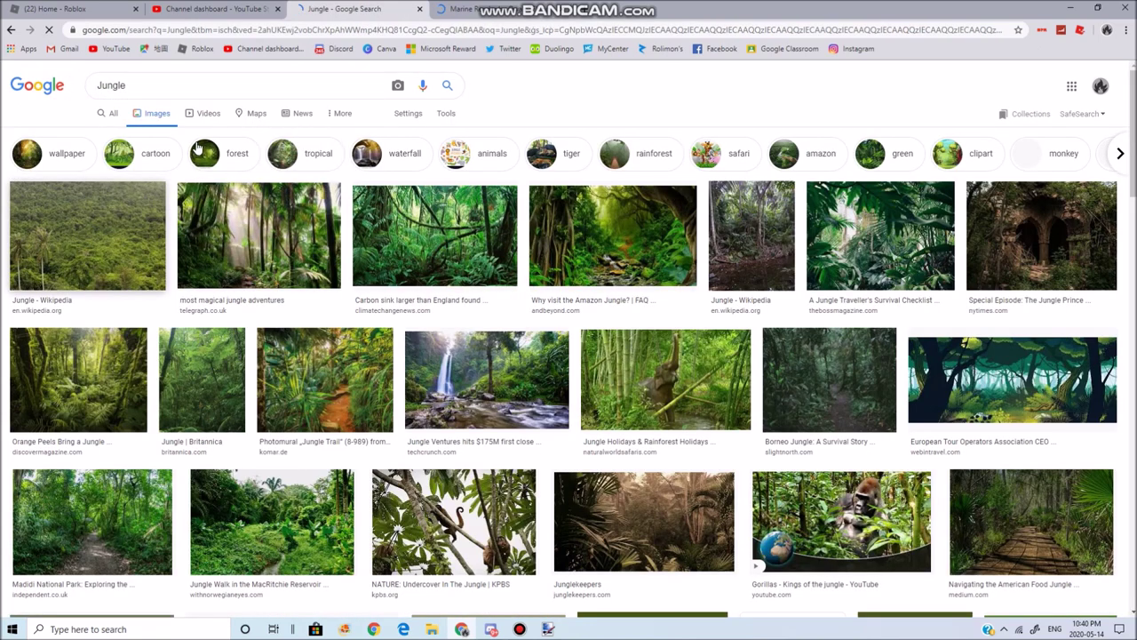
pyautogui.click(185, 81)
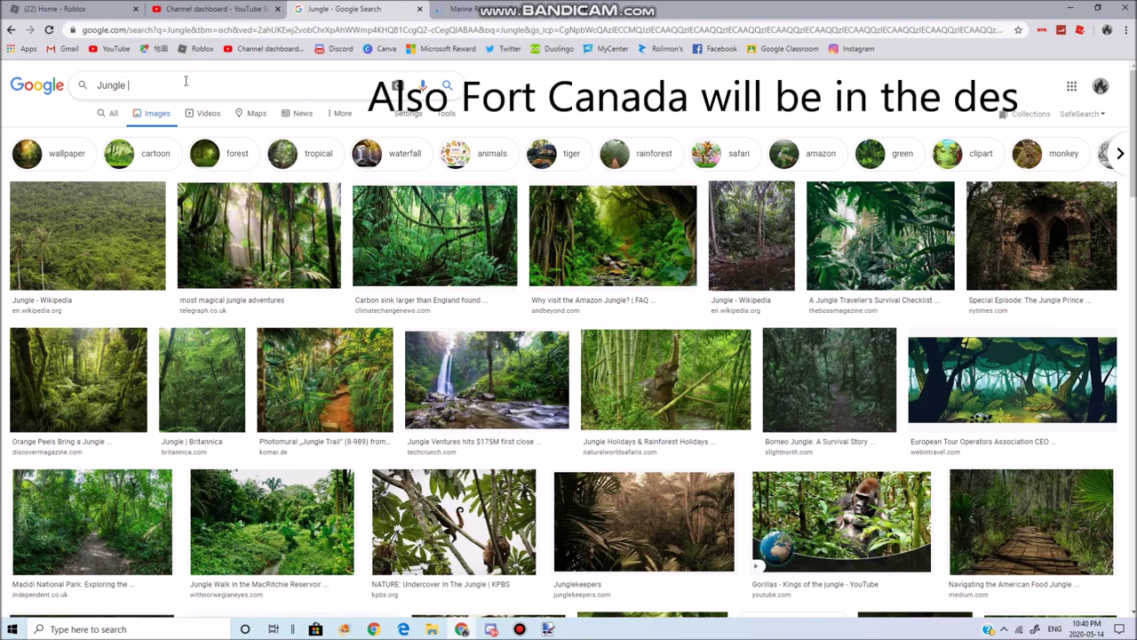
# - Search 'jungle background blur' and copy the blurred Shutterstock jungle image
pyautogui.write('b')
pyautogui.click(240, 109)
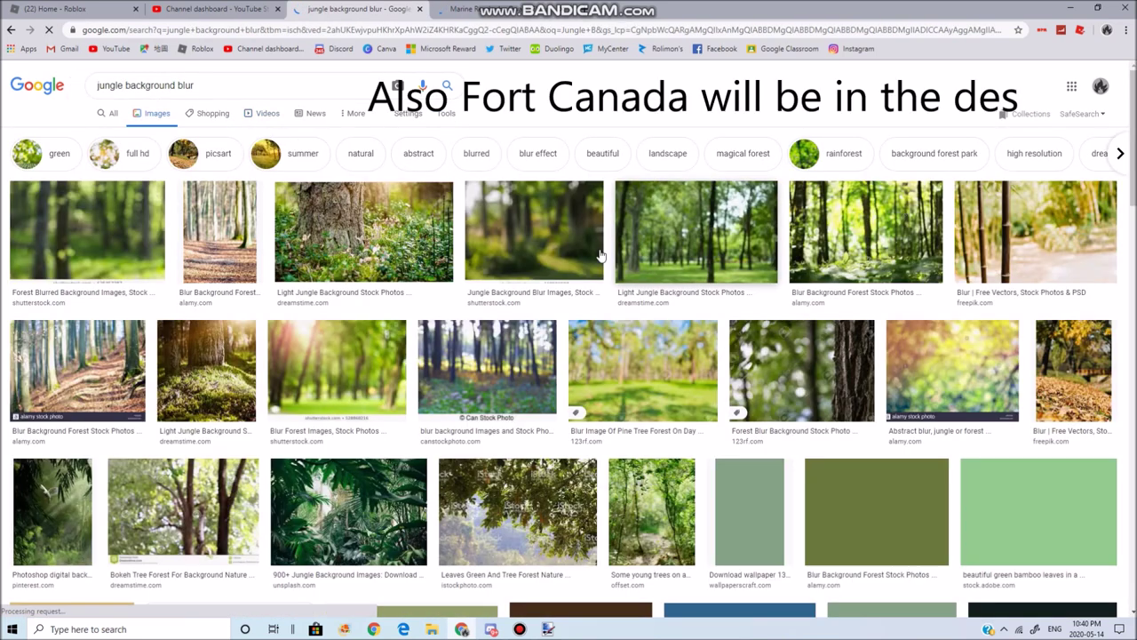
pyautogui.click(566, 247)
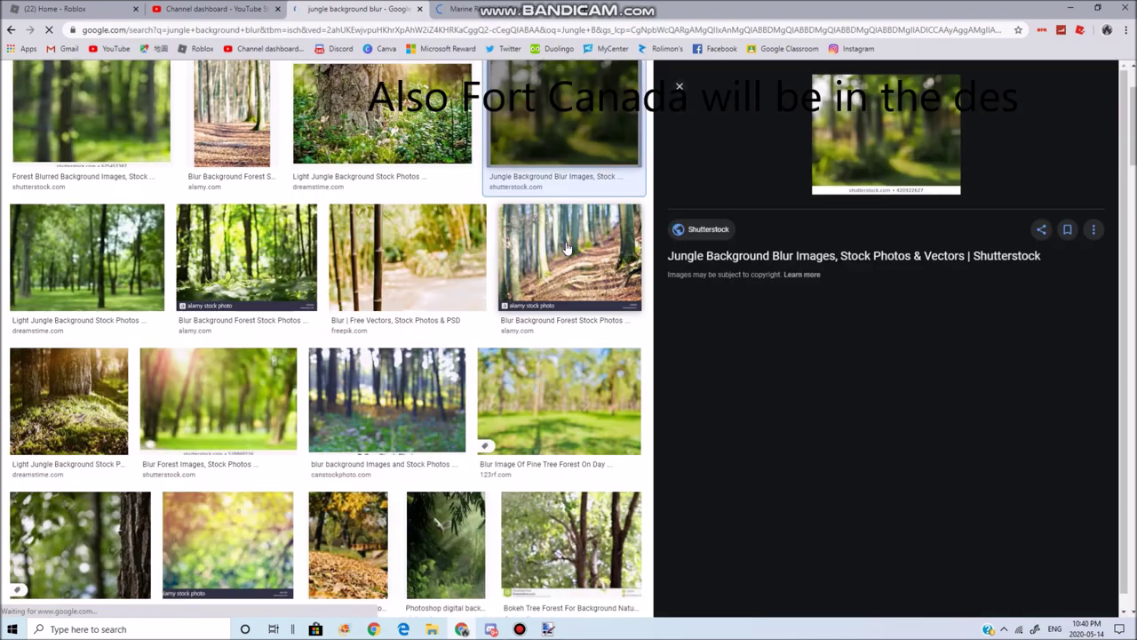
pyautogui.rightClick(876, 149)
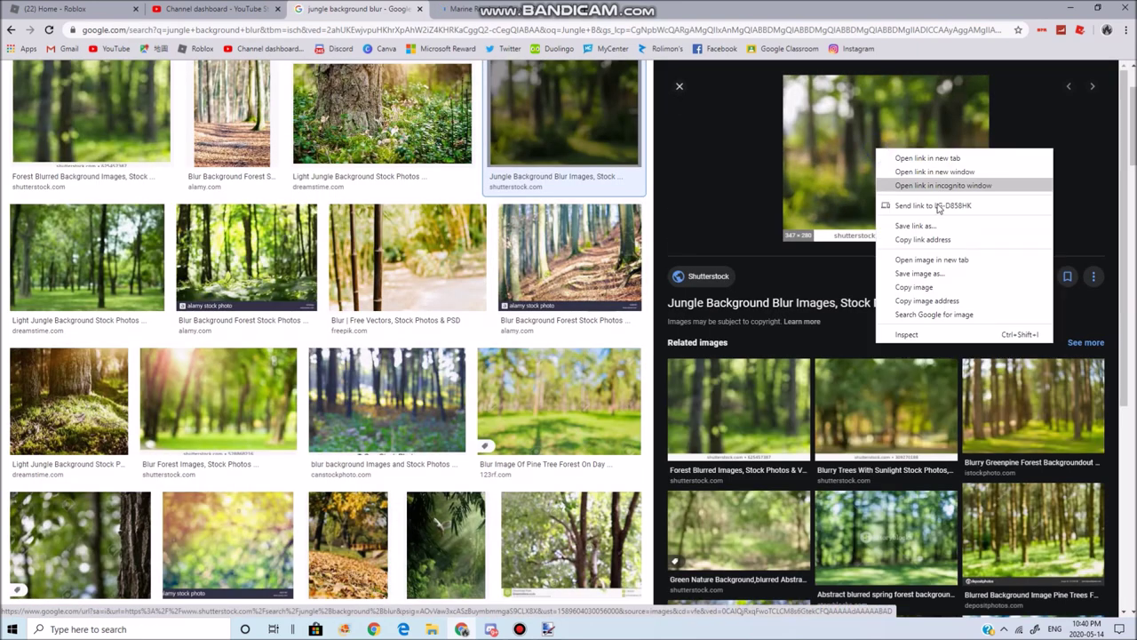
pyautogui.click(941, 284)
pyautogui.click(546, 629)
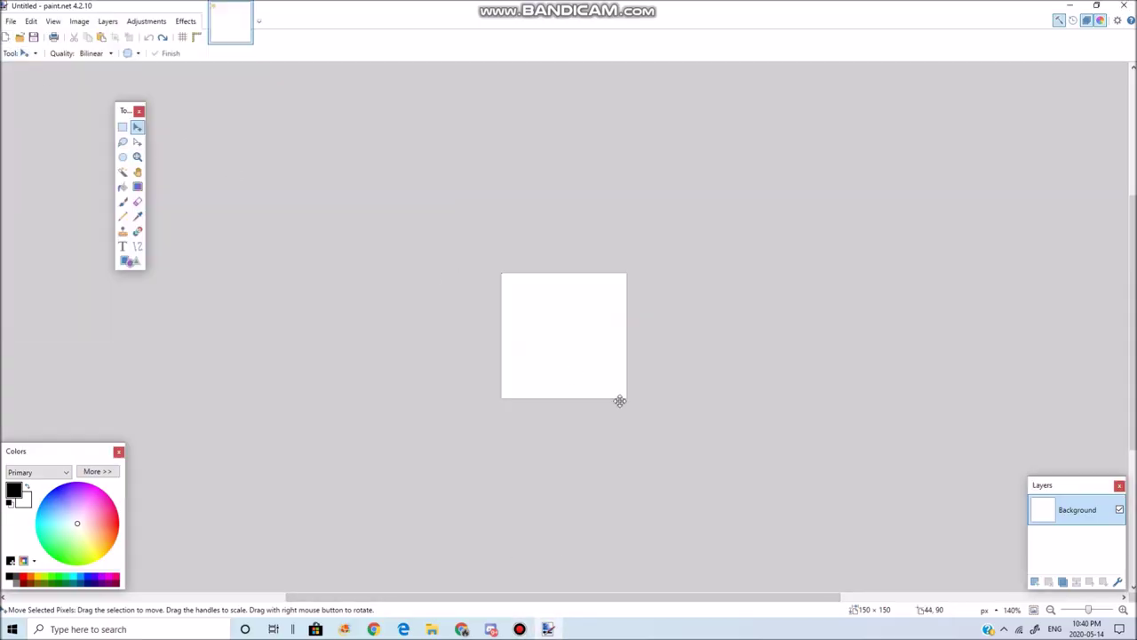
# - Paste the blurred forest image at 150×150 canvas size and stretch it to fill the canvas
pyautogui.hotkey('ctrl', 'v')
pyautogui.click(602, 410)
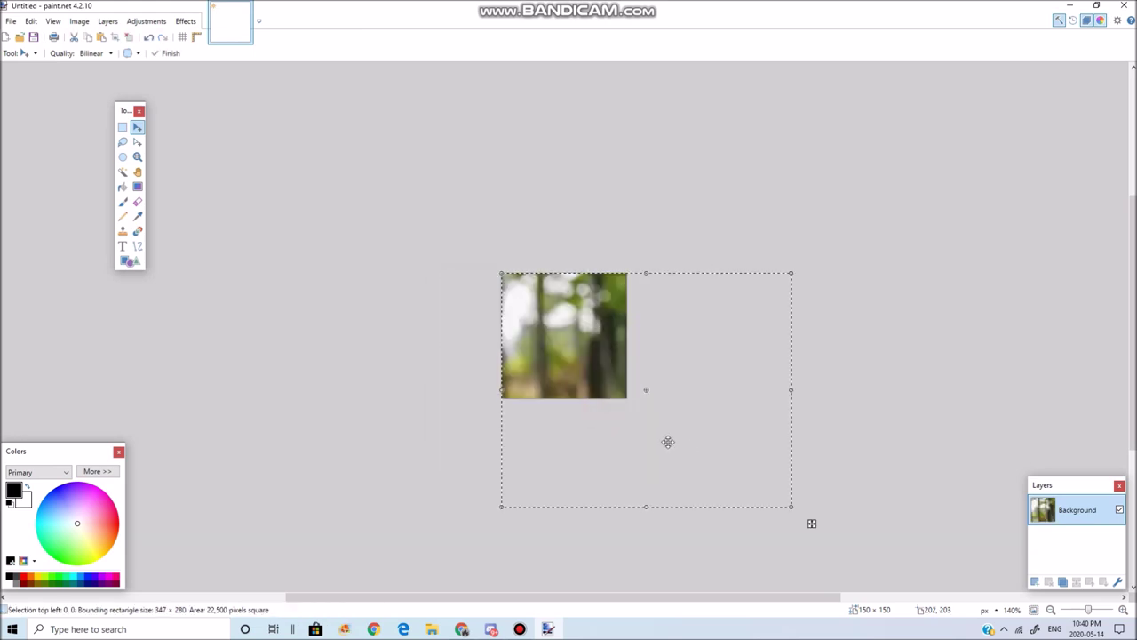
pyautogui.moveTo(792, 505)
pyautogui.mouseDown()
pyautogui.moveTo(629, 403)
pyautogui.moveTo(646, 407)
pyautogui.mouseUp()
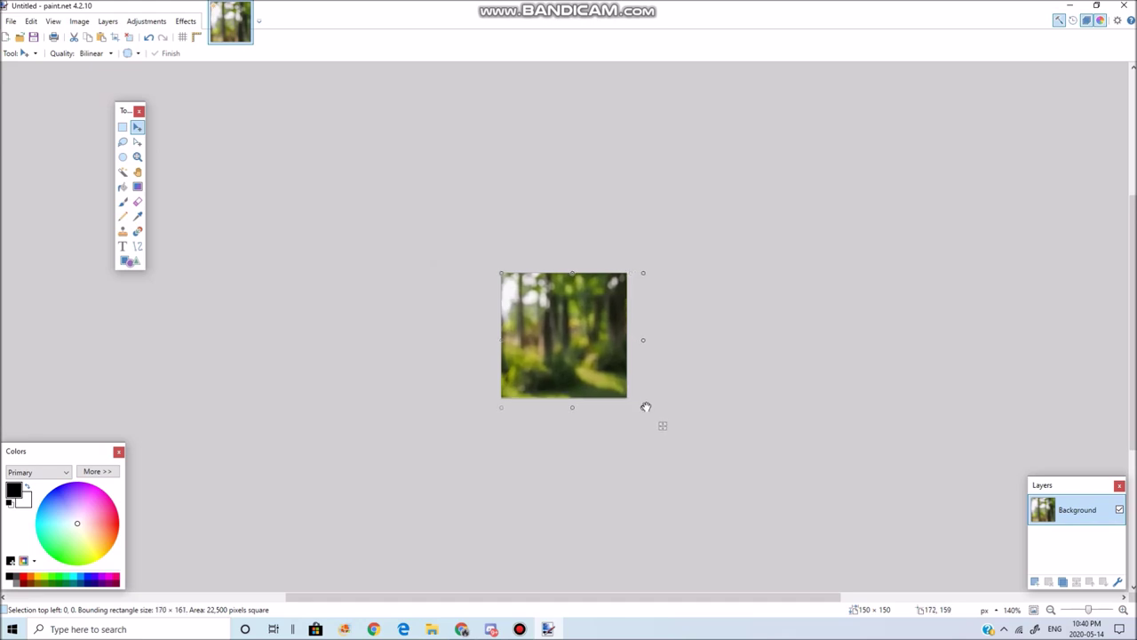
pyautogui.moveTo(611, 372); pyautogui.dragTo(608, 374)
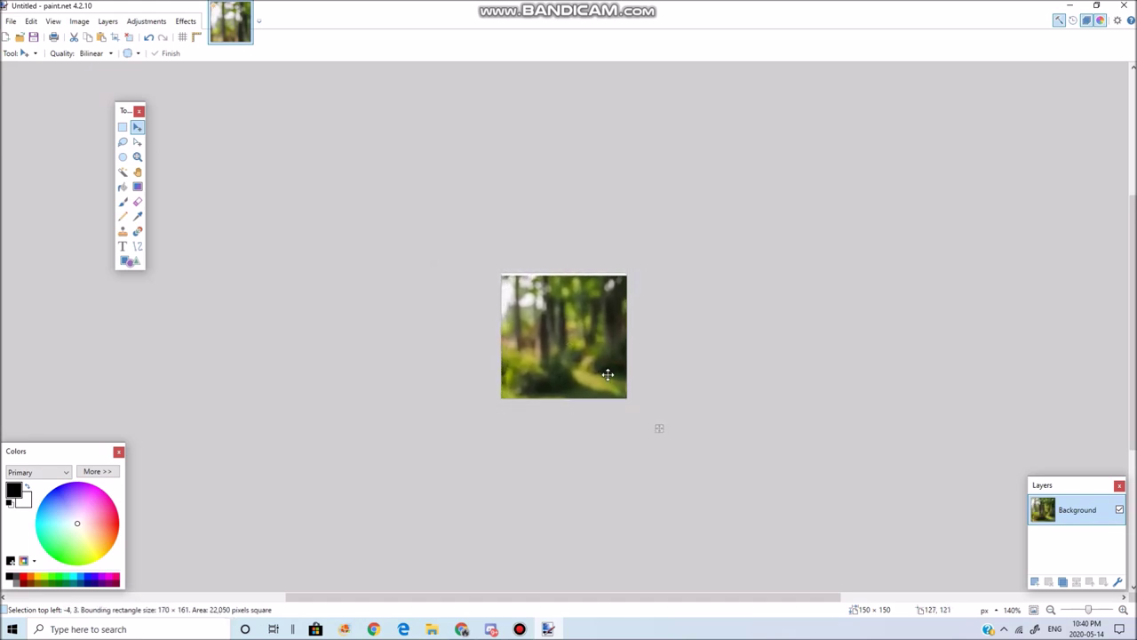
pyautogui.moveTo(498, 276); pyautogui.dragTo(488, 271)
pyautogui.press('Return')
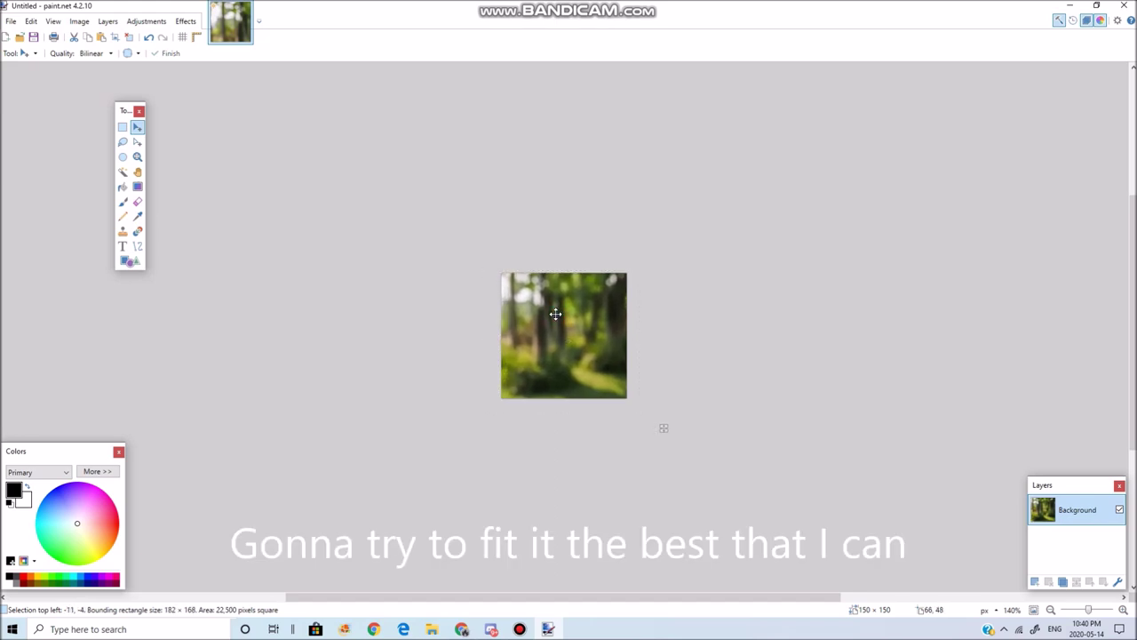
# - Add an empty Layer 2 above the forest background
pyautogui.click(753, 312)
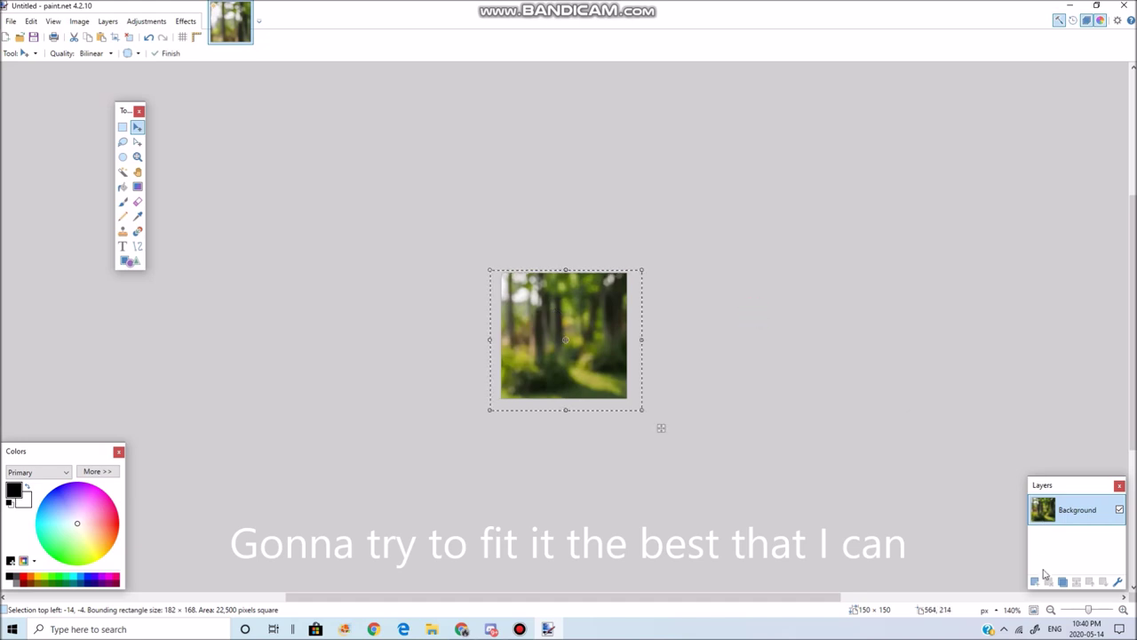
pyautogui.click(1034, 581)
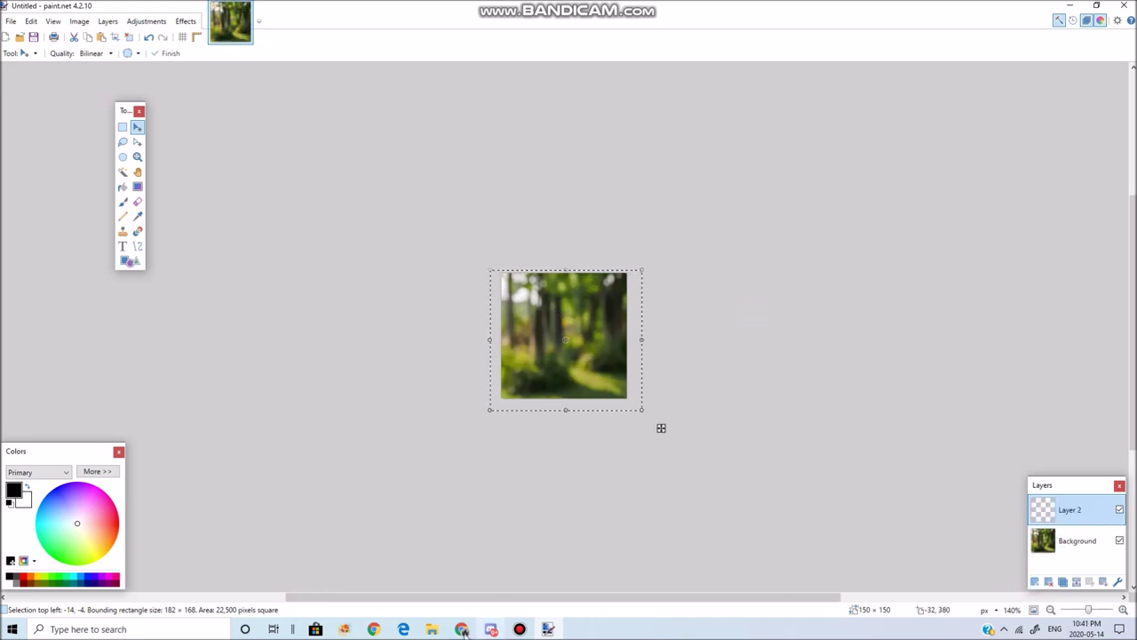
pyautogui.hotkey('alt', 'Tab')
pyautogui.click(457, 9)
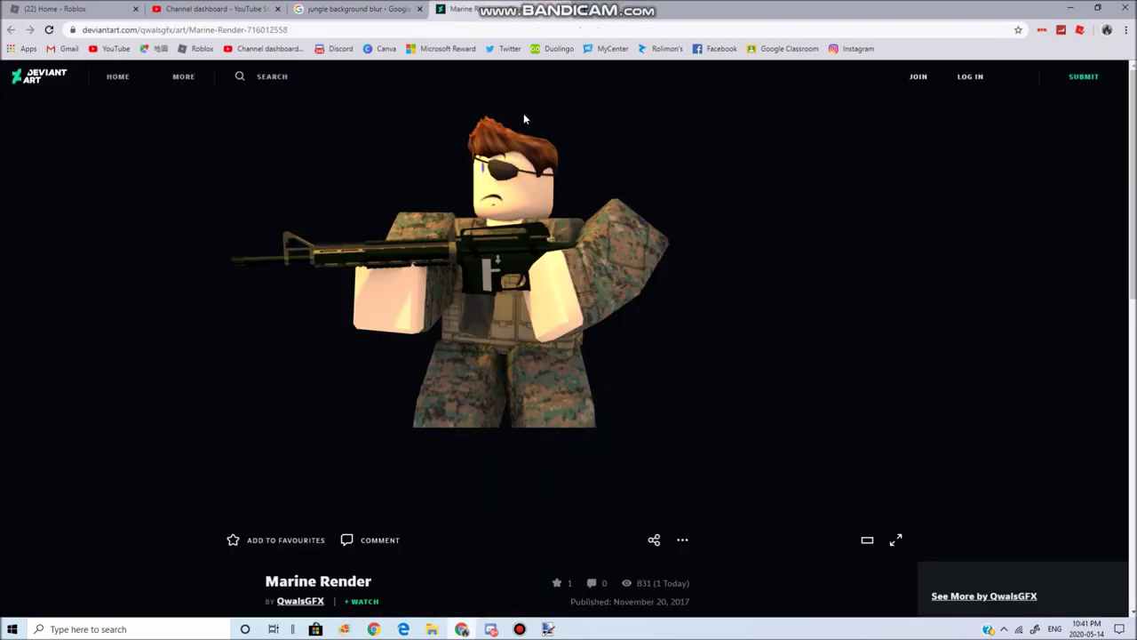
# - Copy the Marine Render soldier image from its DeviantArt page
pyautogui.scroll(-3, 756, 348)
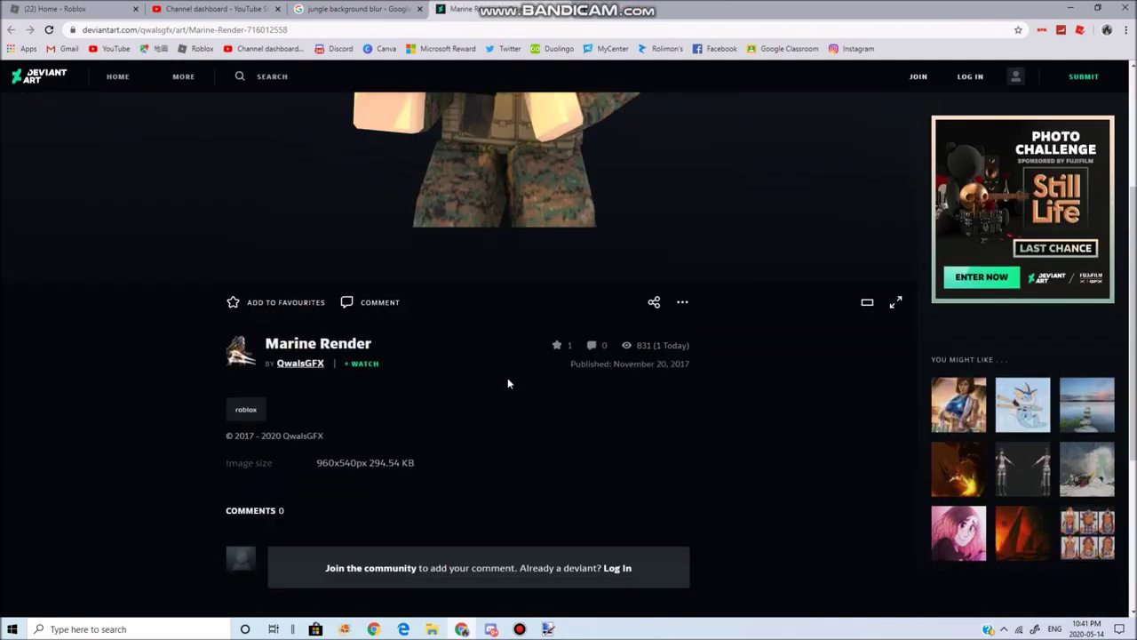
pyautogui.scroll(-1, 686, 357)
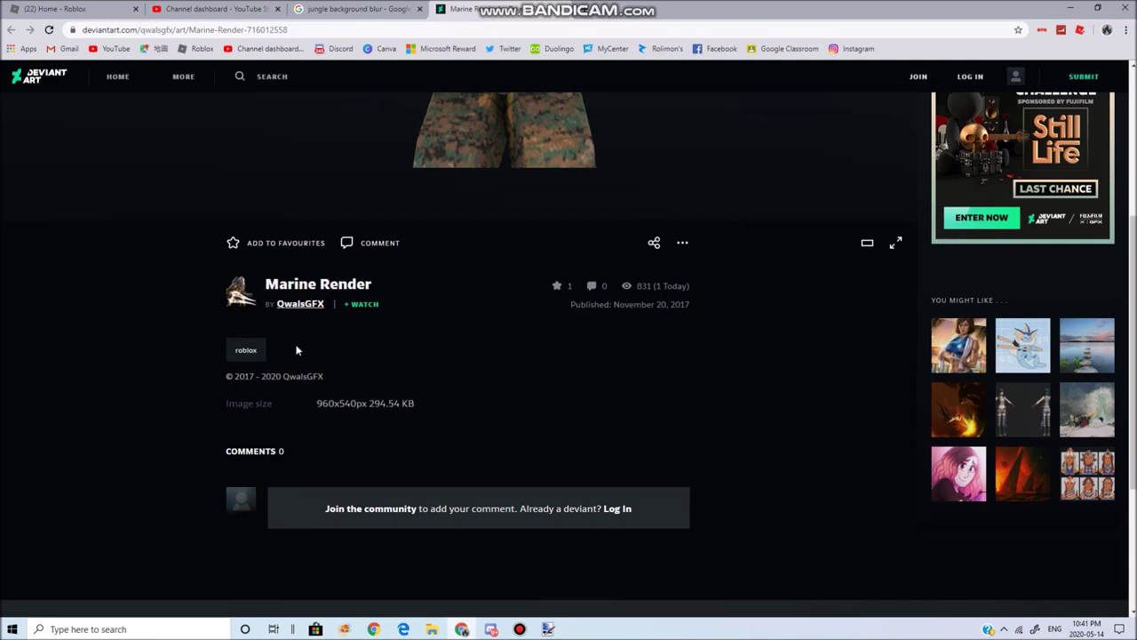
pyautogui.scroll(5, 700, 392)
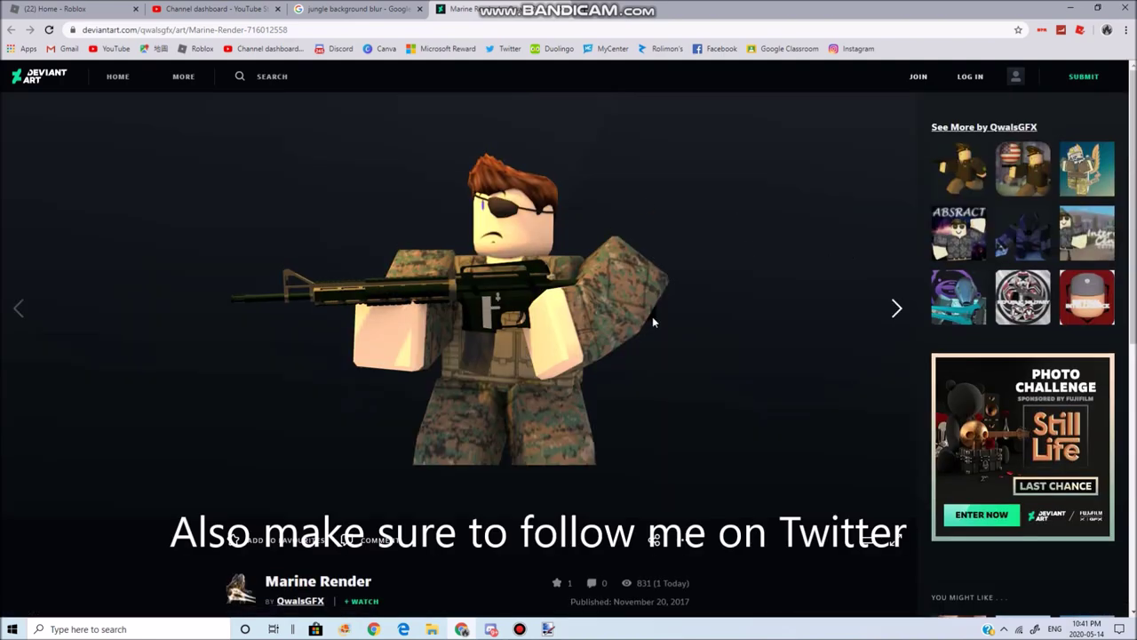
pyautogui.scroll(-5, 548, 272)
pyautogui.scroll(4, 548, 271)
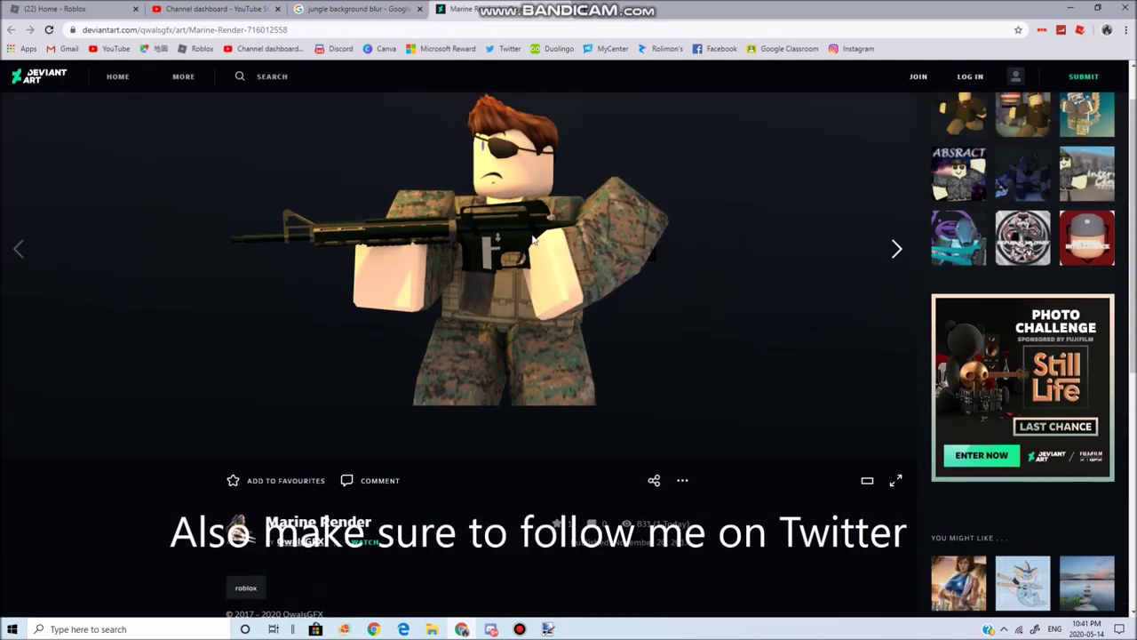
pyautogui.rightClick(532, 234)
pyautogui.click(586, 277)
pyautogui.click(550, 631)
# - Paste the soldier onto Layer 2, undo its tilt, then widen and shift it into place
pyautogui.hotkey('ctrl', 'v')
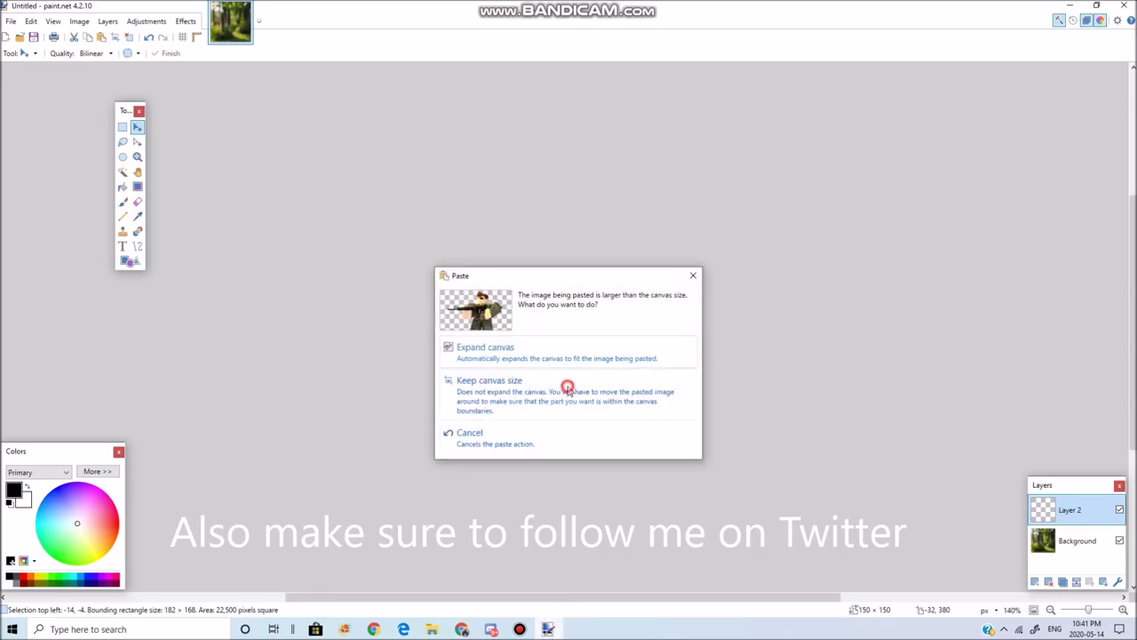
pyautogui.click(568, 391)
pyautogui.scroll(-3, 627, 477)
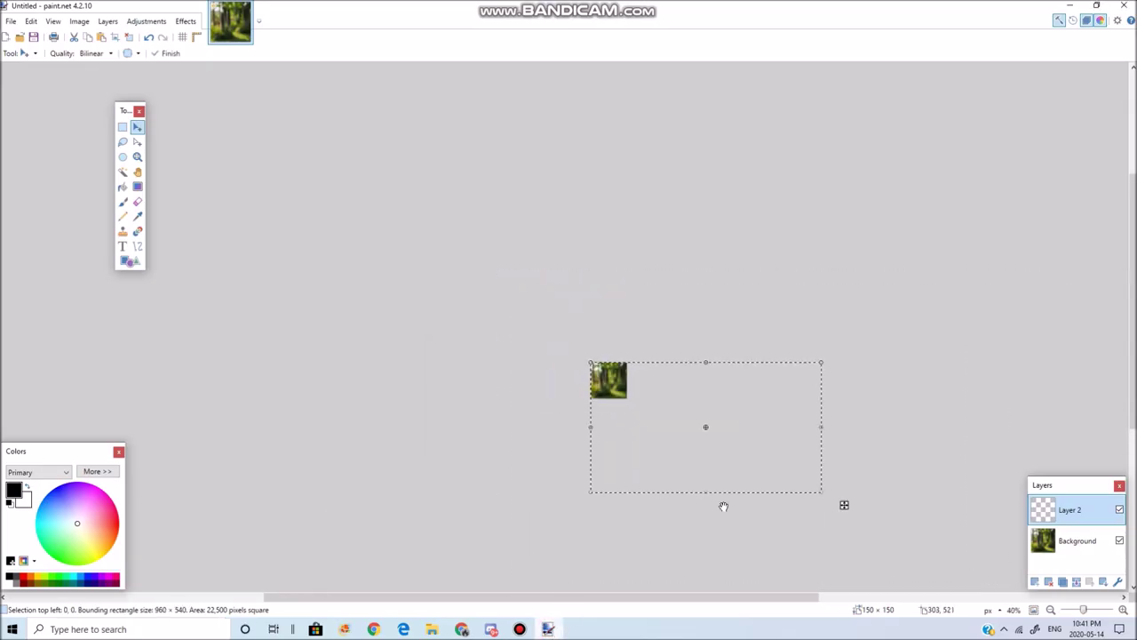
pyautogui.click(820, 493)
pyautogui.scroll(2, 614, 410)
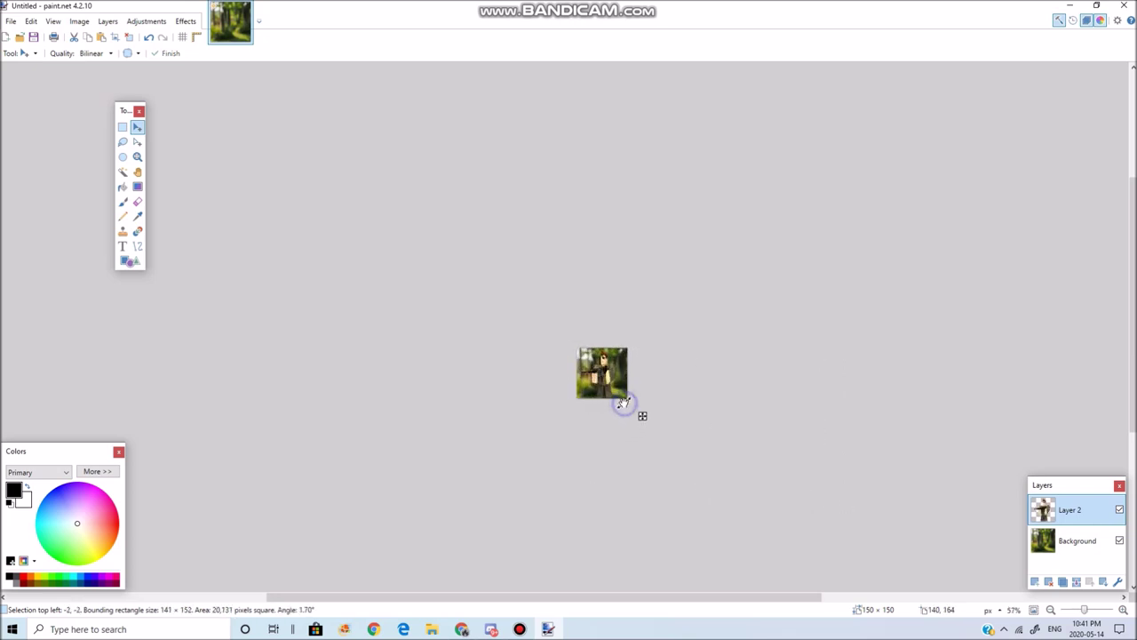
pyautogui.scroll(2, 622, 402)
pyautogui.scroll(2, 619, 374)
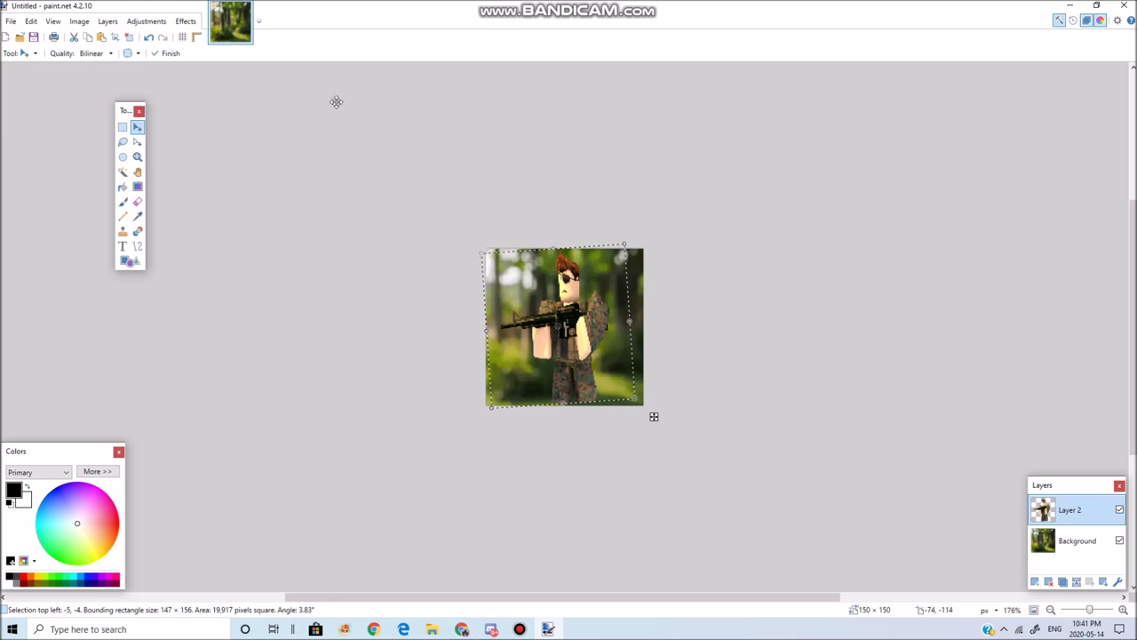
pyautogui.click(148, 37)
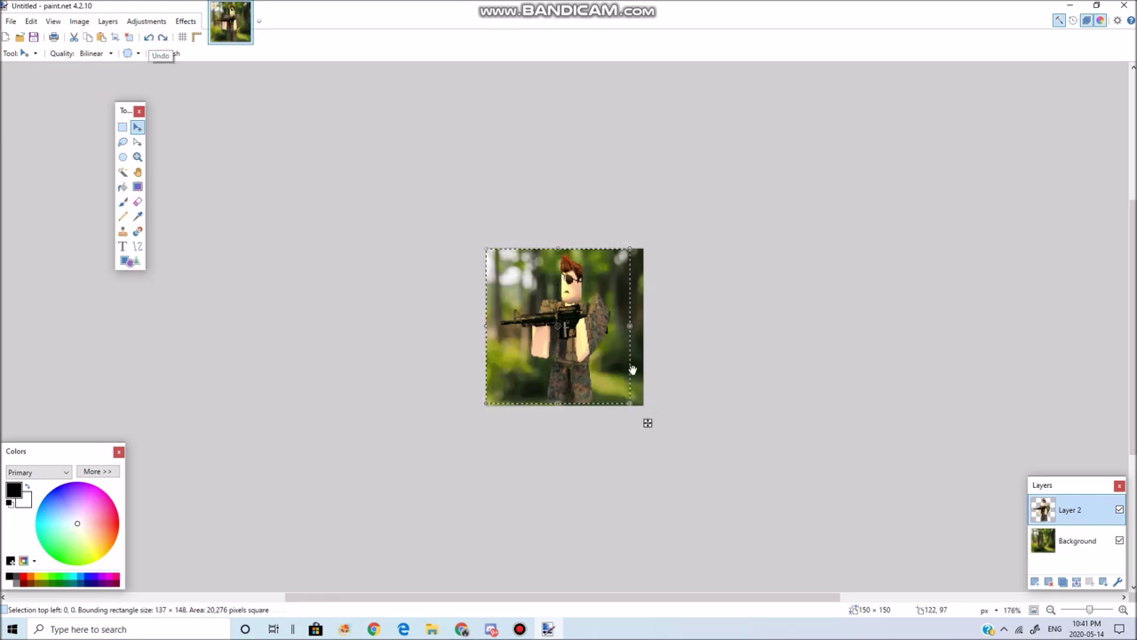
pyautogui.moveTo(630, 403); pyautogui.dragTo(723, 411)
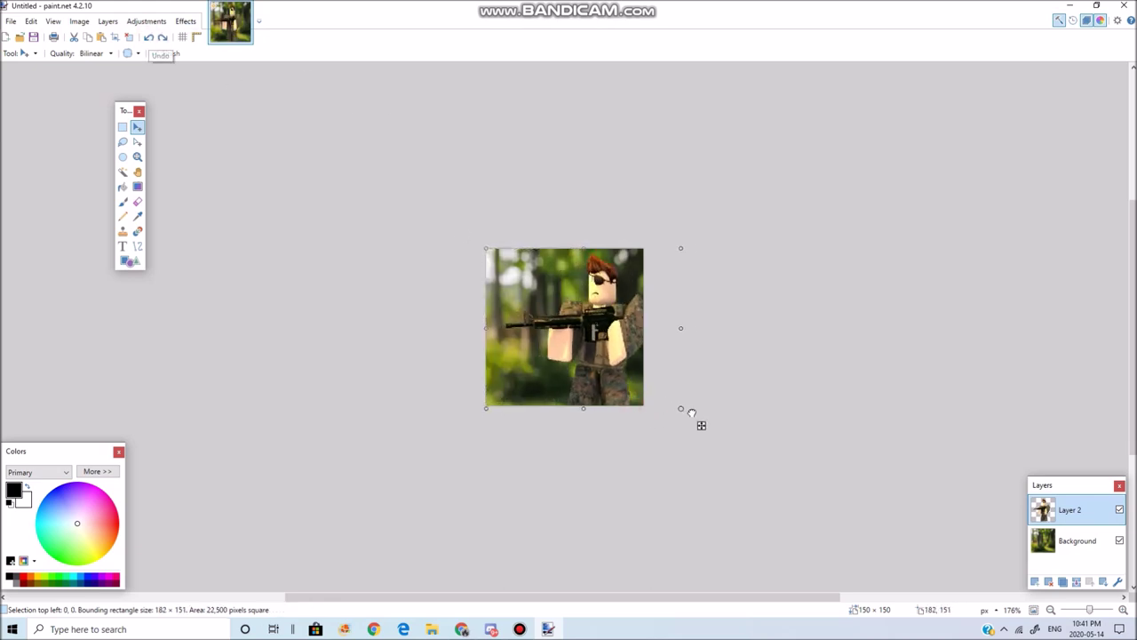
pyautogui.moveTo(655, 358)
pyautogui.mouseDown()
pyautogui.moveTo(615, 354)
pyautogui.moveTo(629, 351)
pyautogui.moveTo(628, 370)
pyautogui.mouseUp()
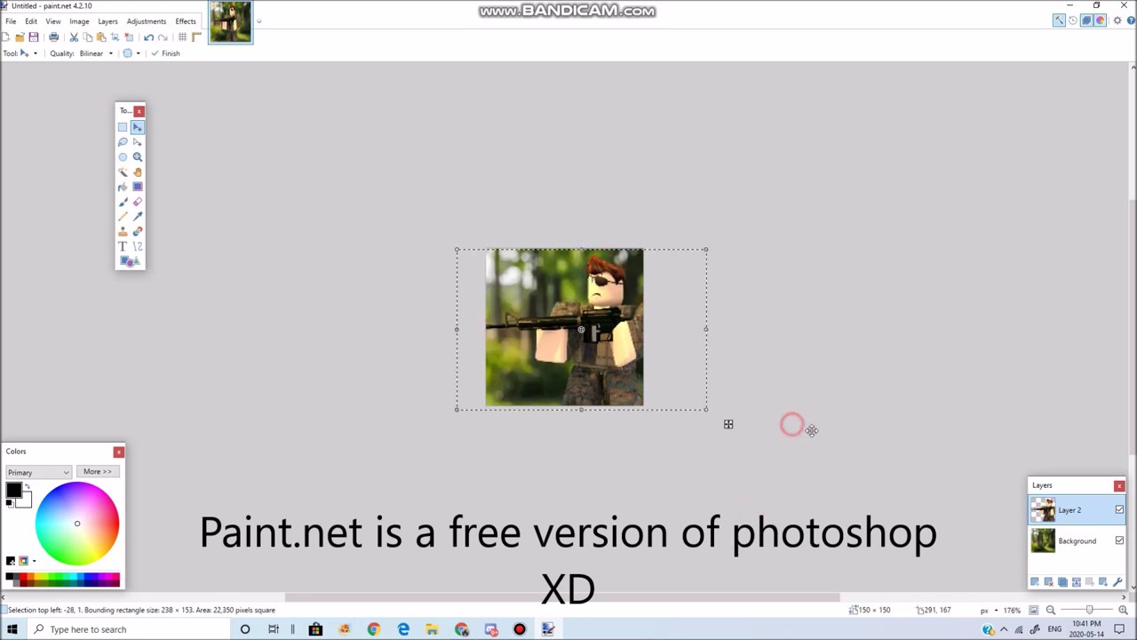
pyautogui.click(462, 629)
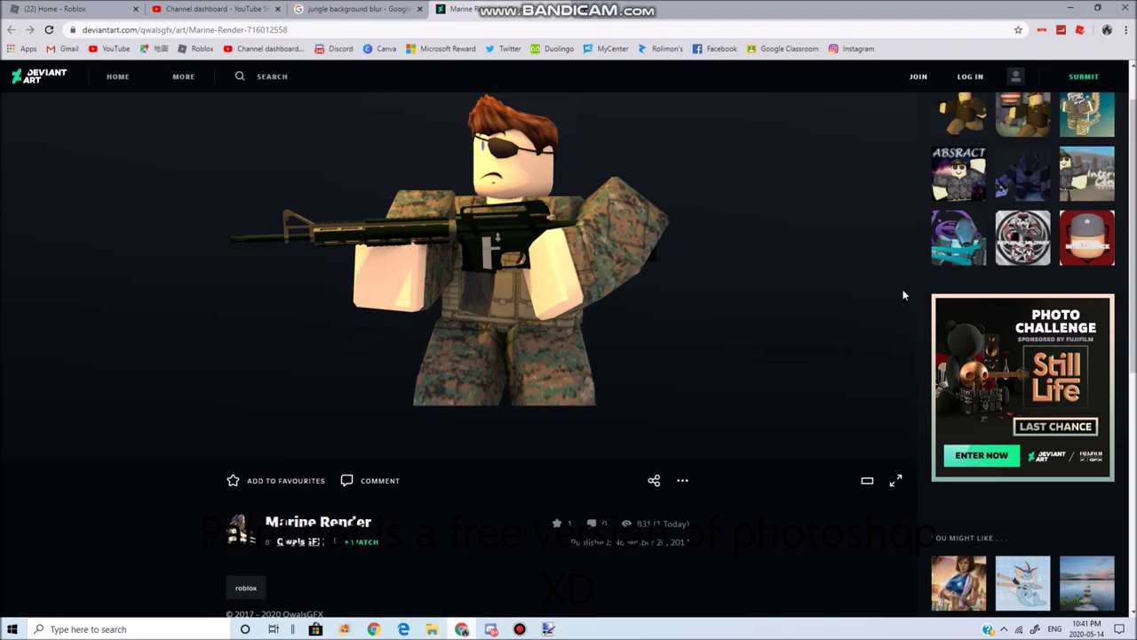
# - Search Google Images for 'Canadian flag'
pyautogui.scroll(1, 903, 295)
pyautogui.click(308, 7)
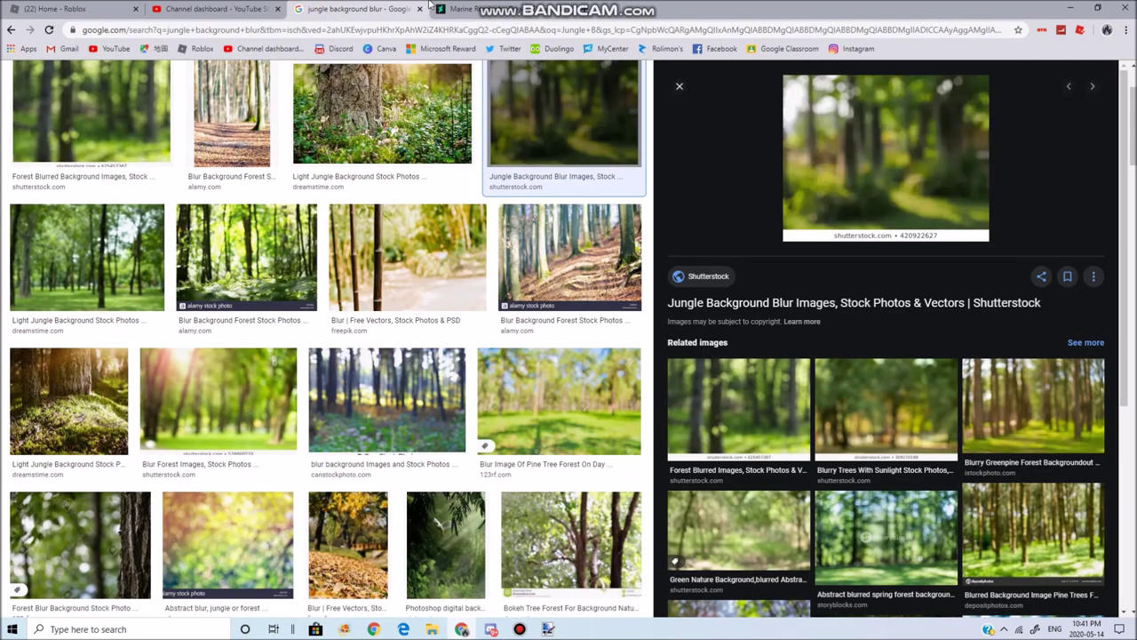
pyautogui.scroll(2, 365, 214)
pyautogui.tripleClick(231, 84)
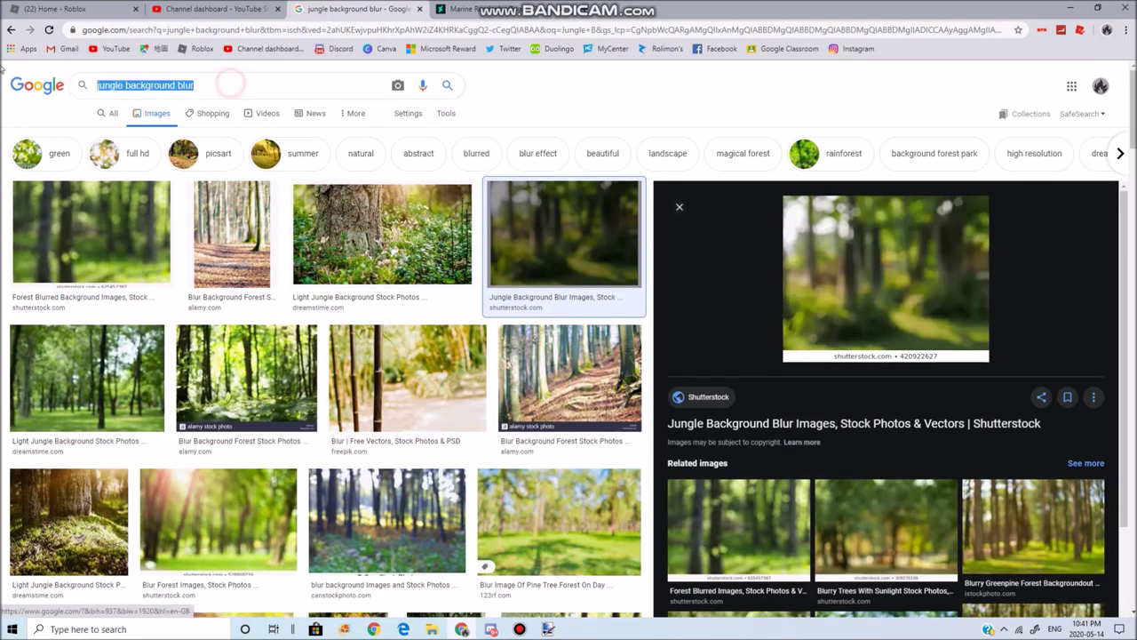
pyautogui.write('cnad')
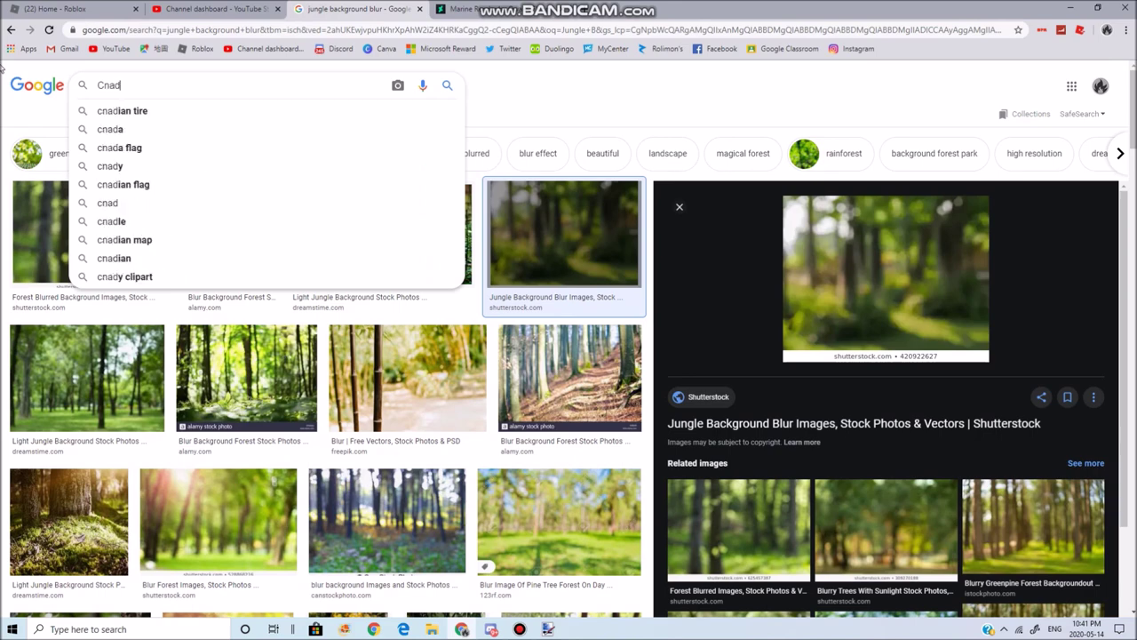
pyautogui.press('BackSpace')
pyautogui.press('BackSpace')
pyautogui.press('BackSpace')
pyautogui.write('a')
pyautogui.write('dian flag')
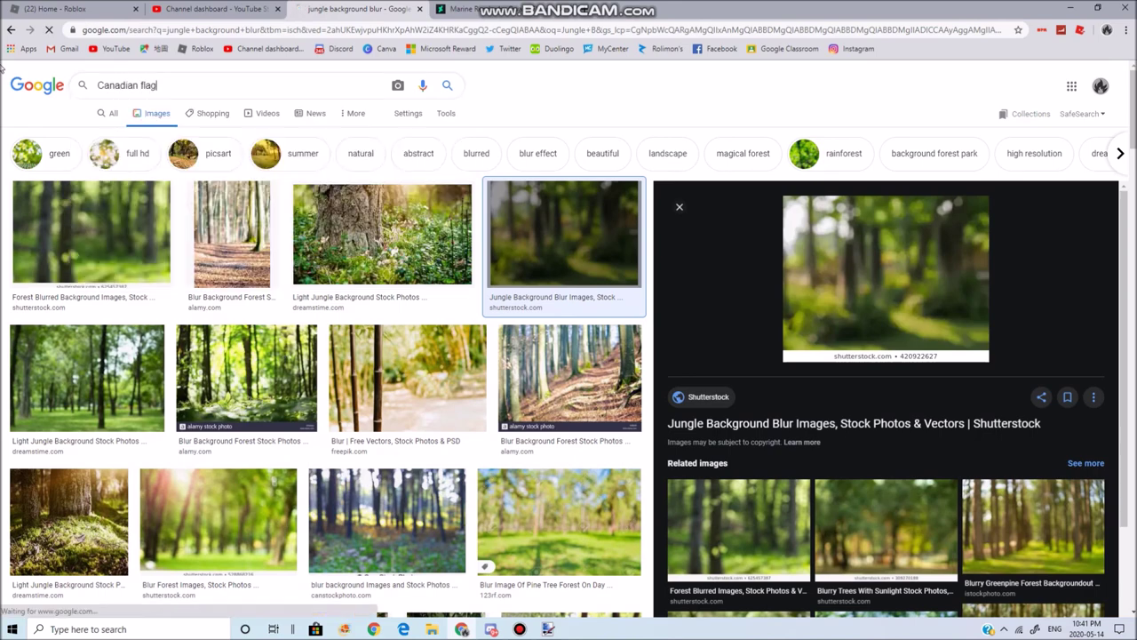
pyautogui.press('Return')
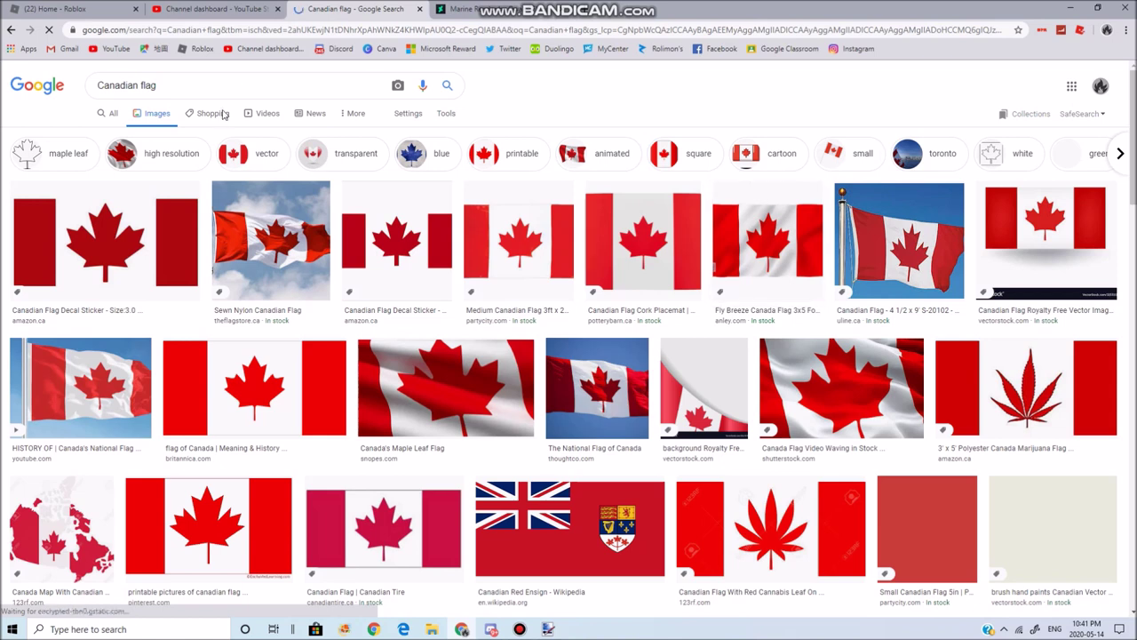
# - Filter to transparent results and open PNGitem's waving Canadian flag page in a new tab
pyautogui.click(346, 167)
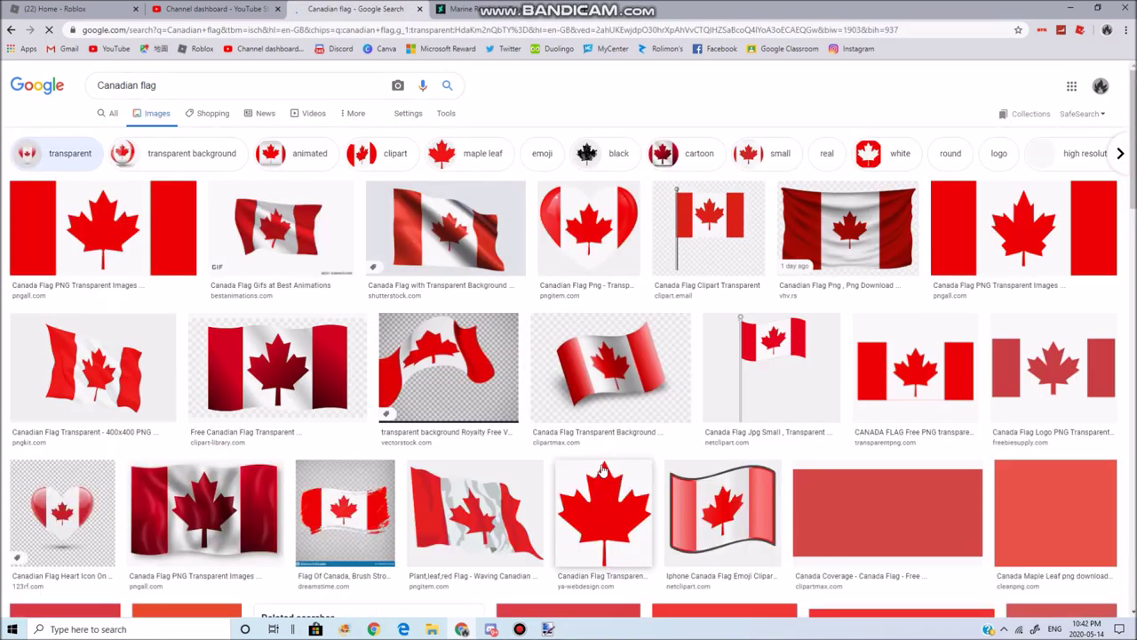
pyautogui.click(516, 520)
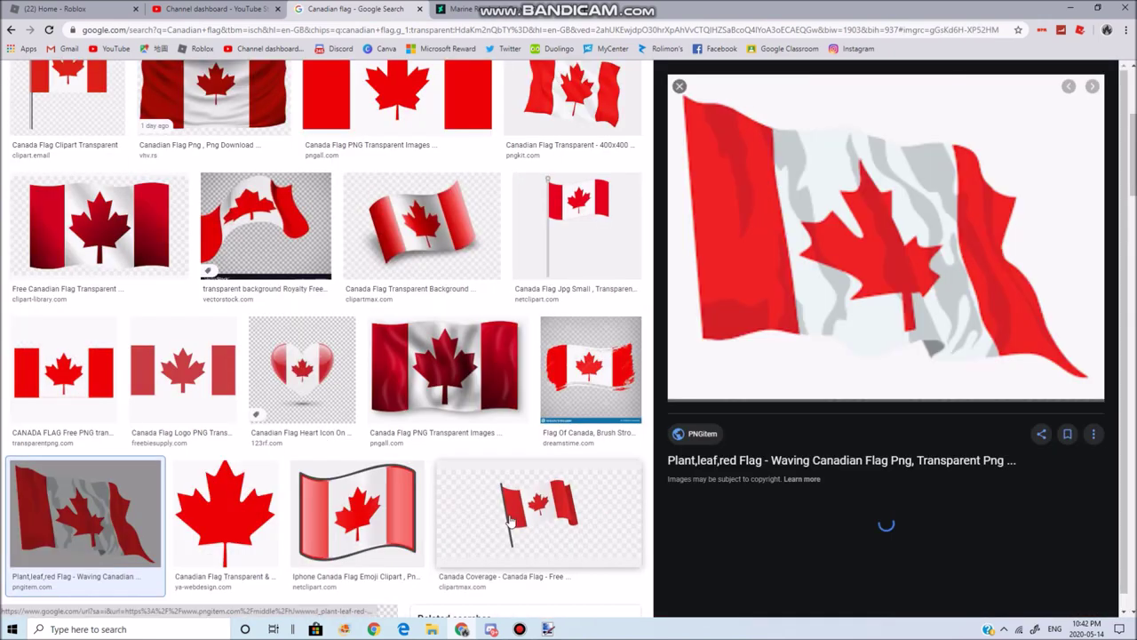
pyautogui.click(897, 460)
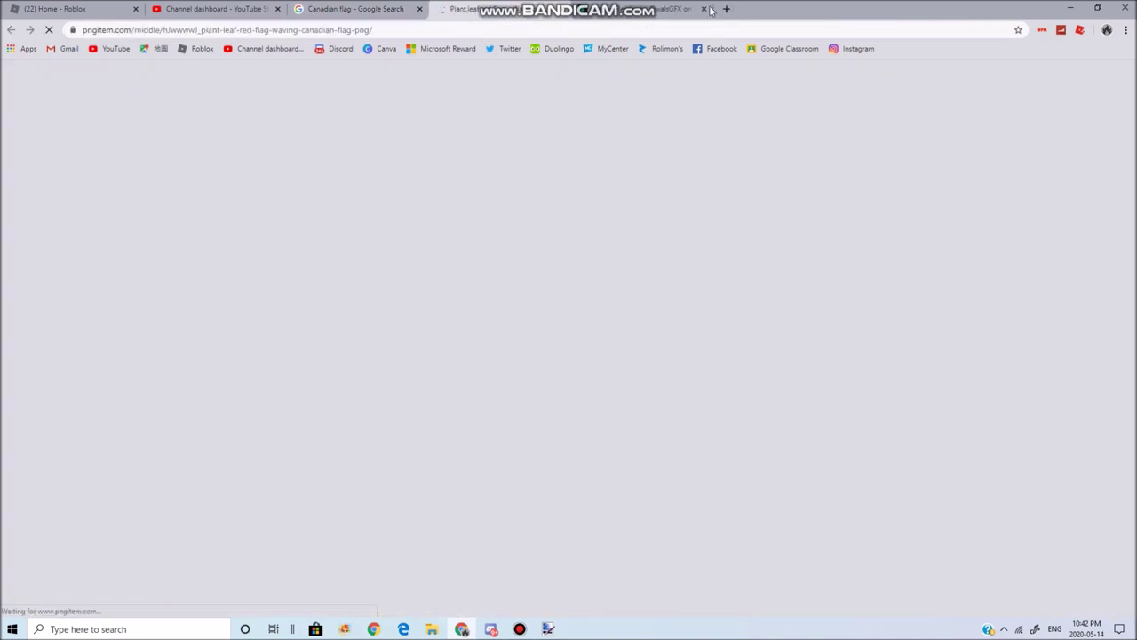
# - Close the DeviantArt soldier tab and start downloading the waving Canadian flag PNG from PNGitem
pyautogui.click(711, 9)
pyautogui.click(705, 8)
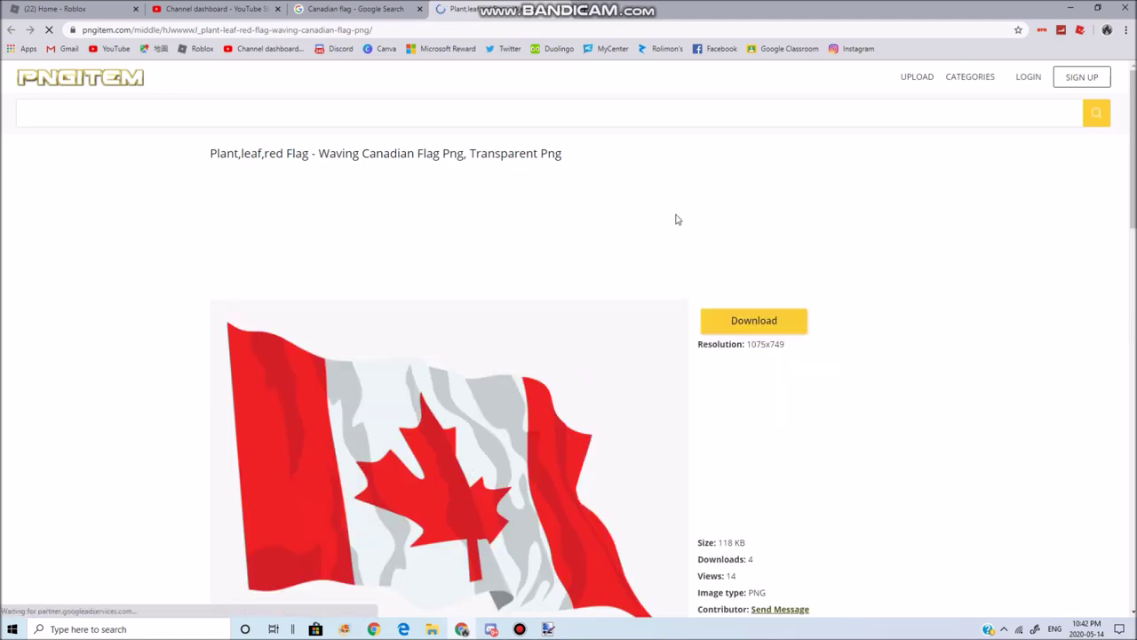
pyautogui.scroll(-2, 675, 220)
pyautogui.click(749, 149)
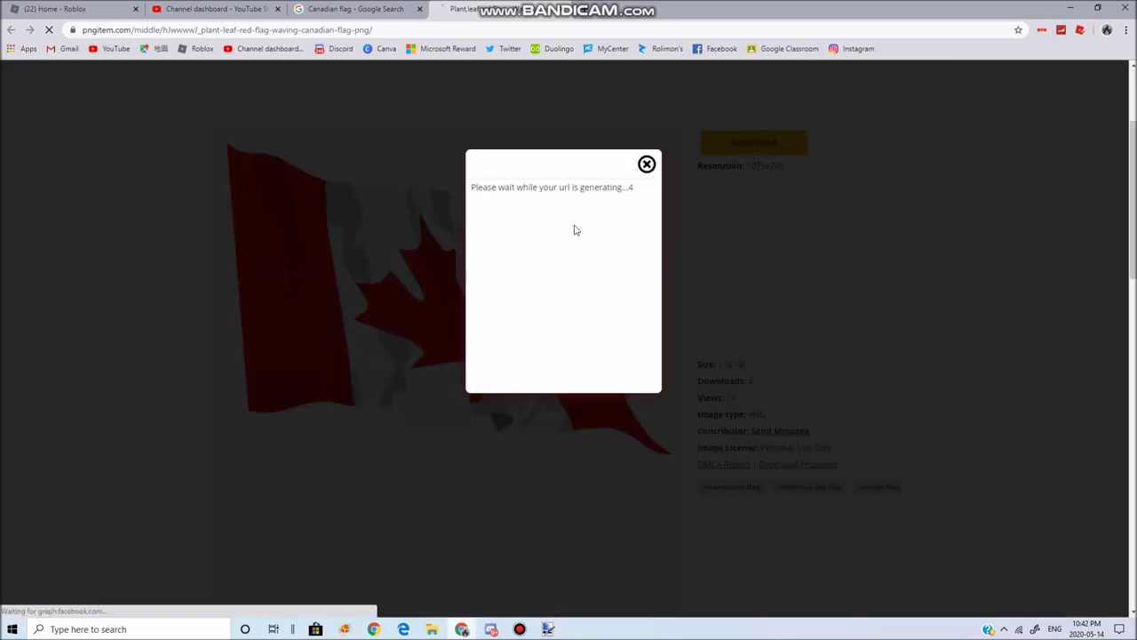
pyautogui.click(551, 629)
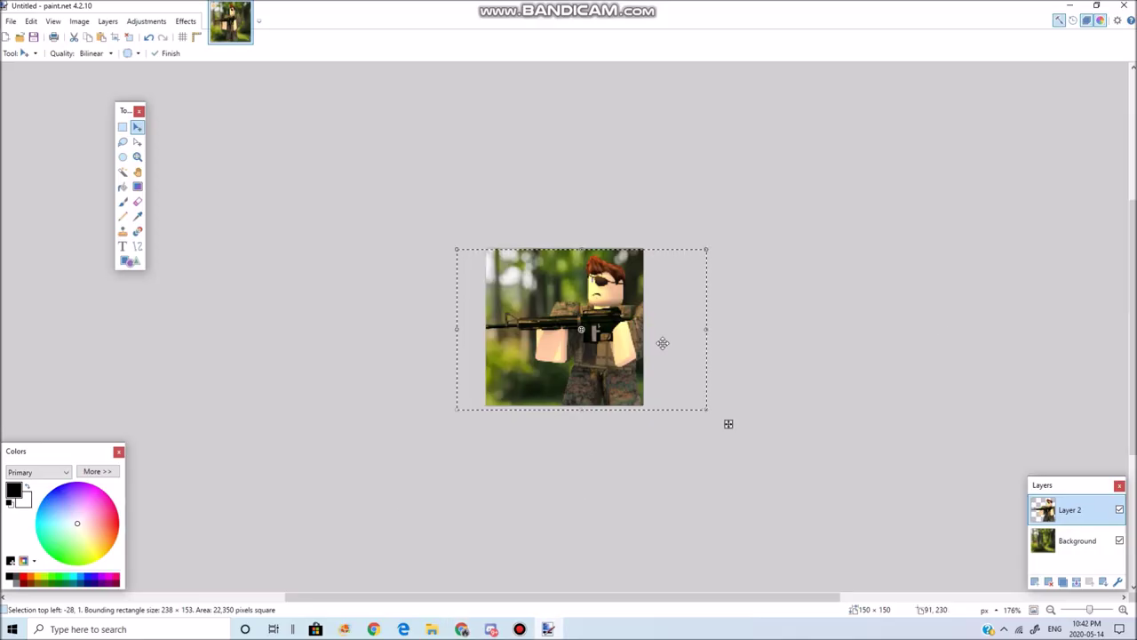
# - Search Downloads for 'Update' and open Update Logo Transparent.png in paint.net
pyautogui.click(22, 34)
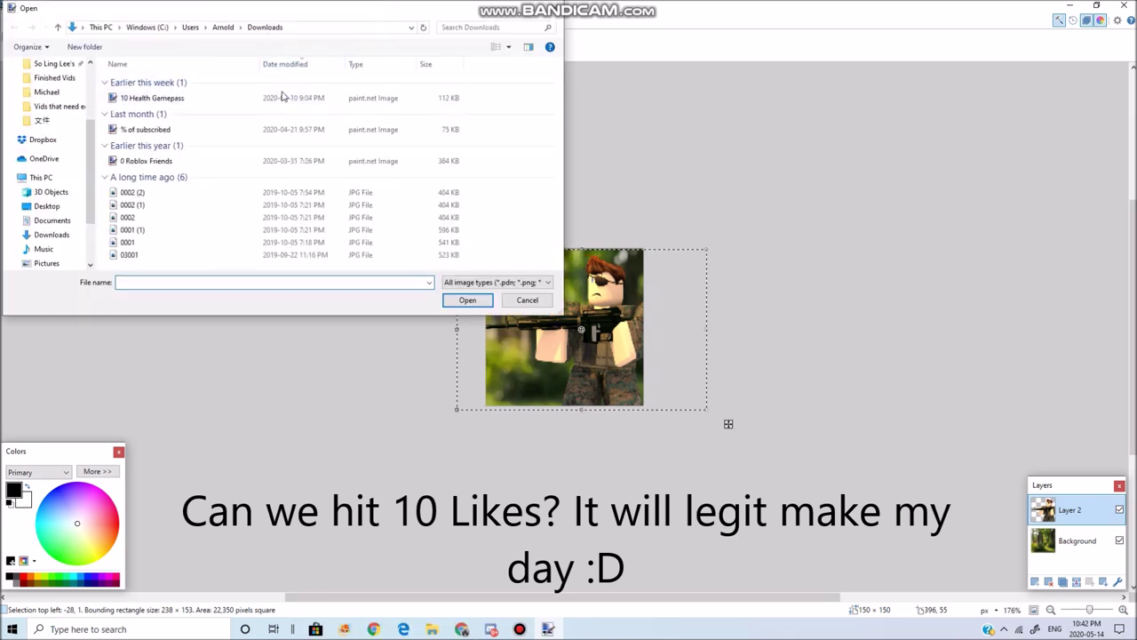
pyautogui.click(461, 25)
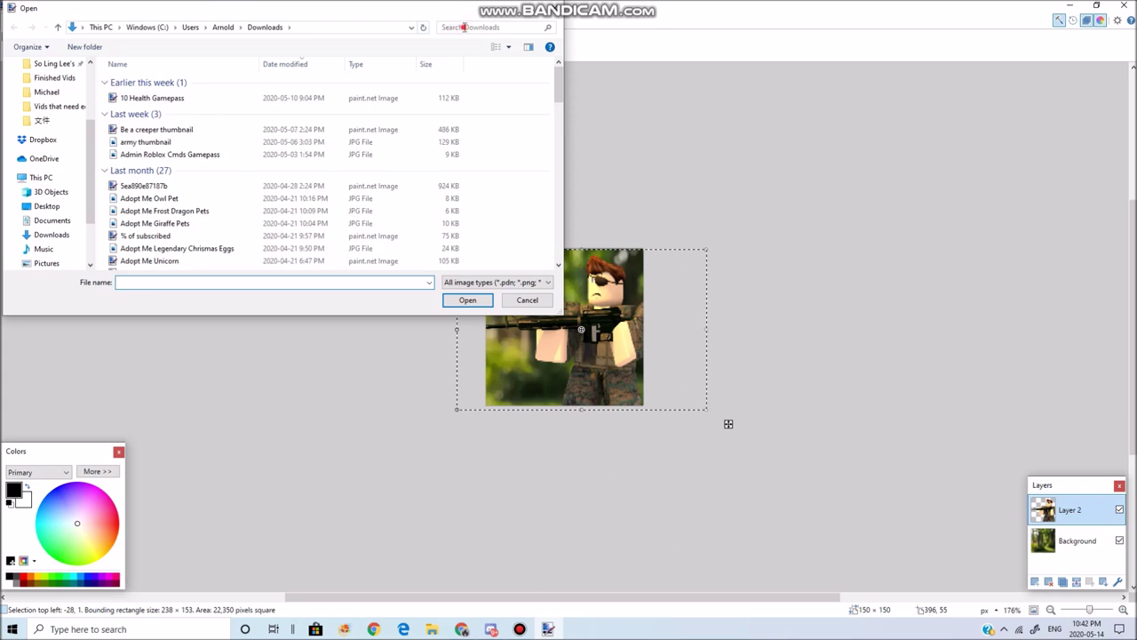
pyautogui.write('Update')
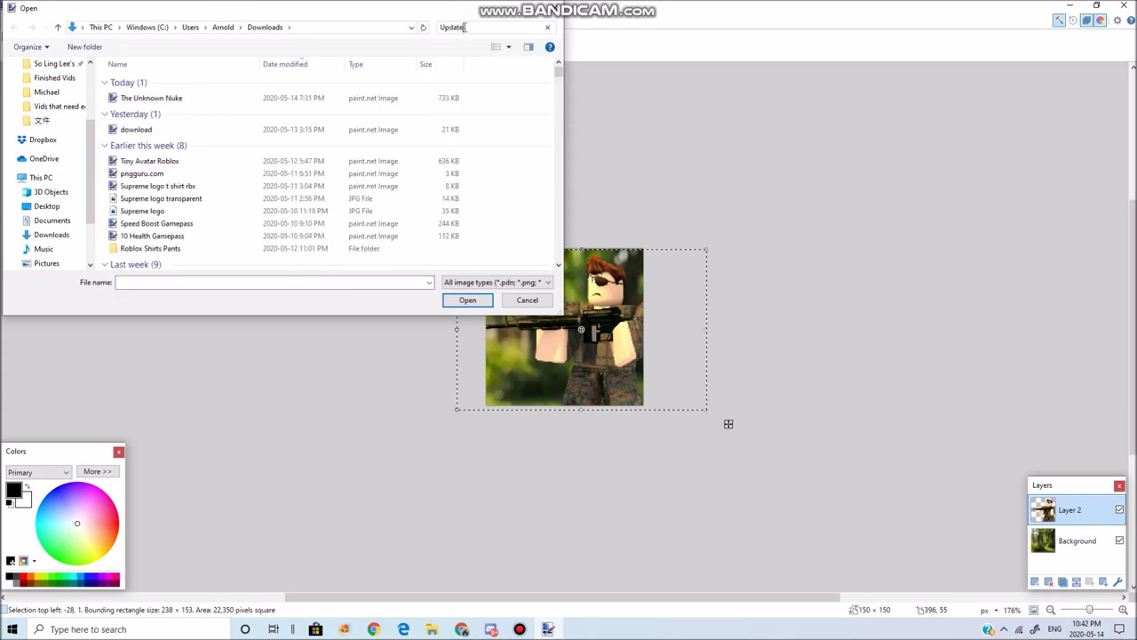
pyautogui.press('Return')
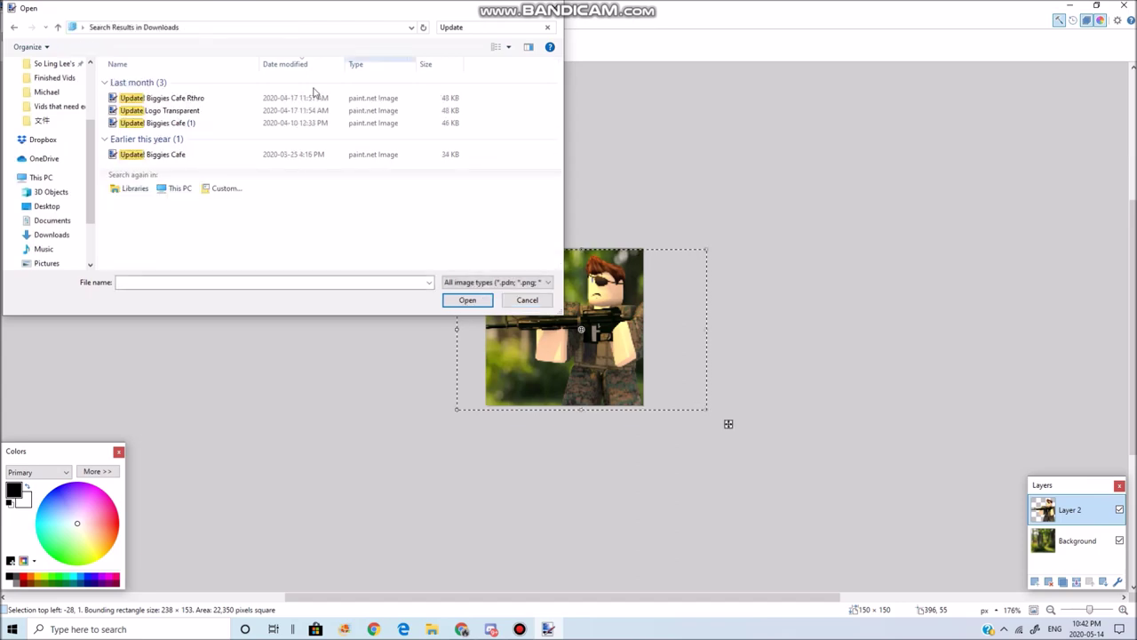
pyautogui.click(315, 110)
pyautogui.click(470, 302)
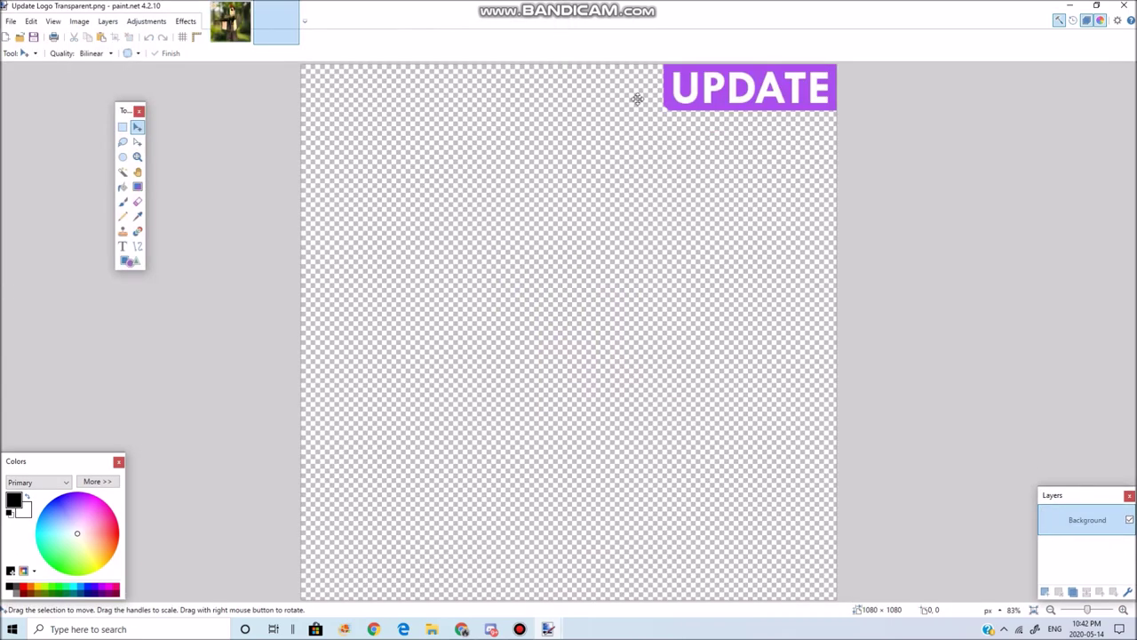
# - Rectangle-select the purple UPDATE banner in the top-right and return to the soldier icon
pyautogui.click(125, 128)
pyautogui.moveTo(554, 67); pyautogui.dragTo(839, 185)
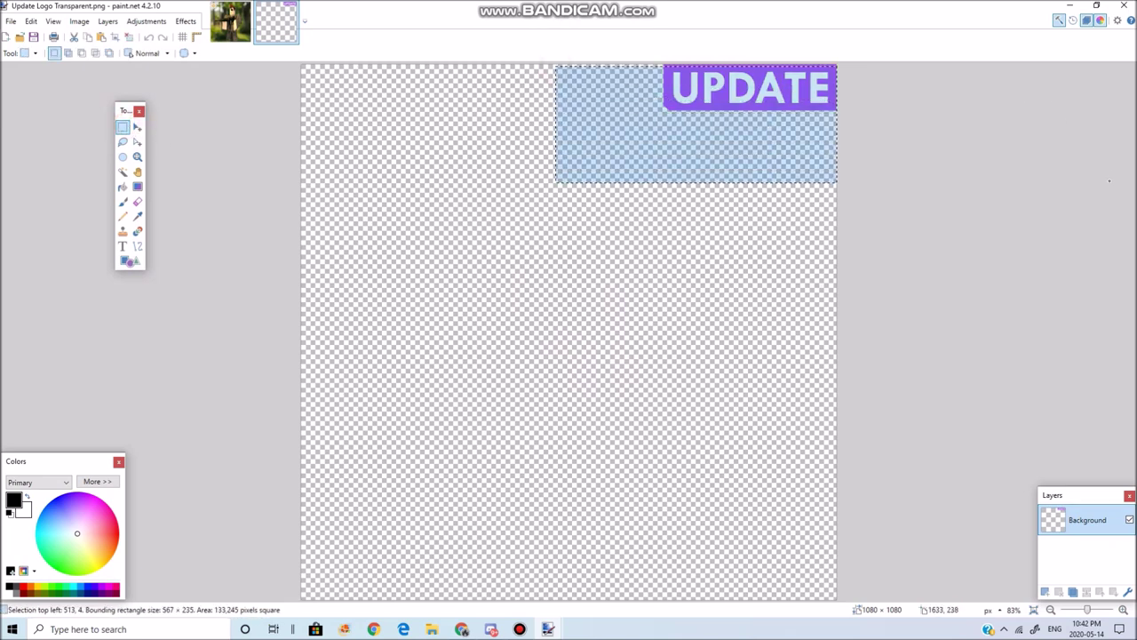
pyautogui.click(911, 106)
pyautogui.moveTo(593, 64)
pyautogui.mouseDown()
pyautogui.moveTo(1088, 203)
pyautogui.moveTo(1094, 164)
pyautogui.mouseUp()
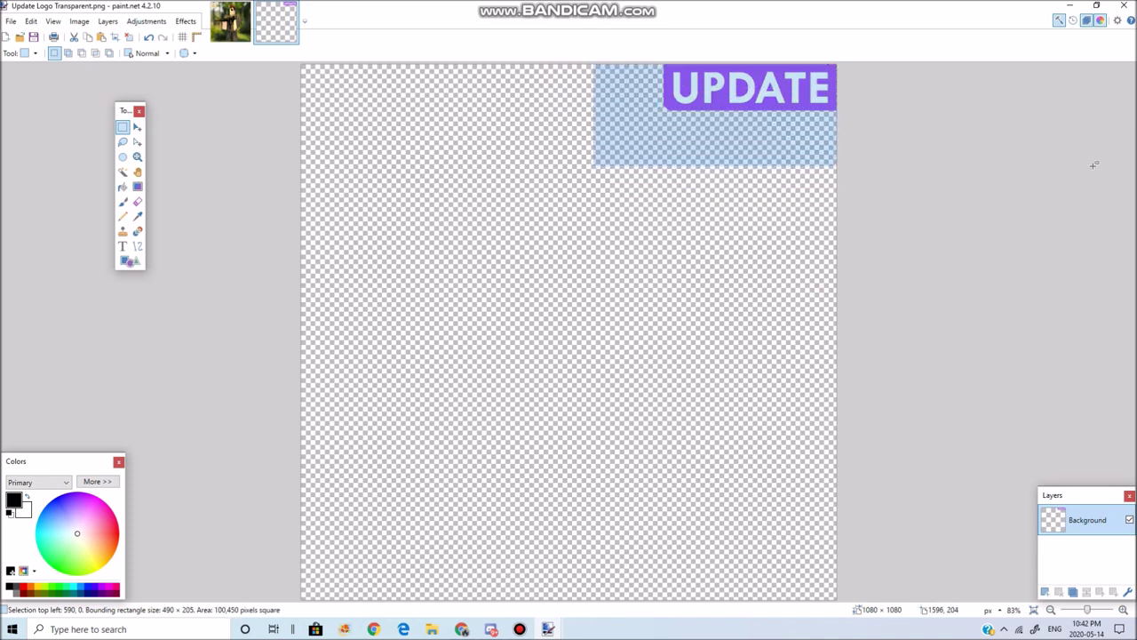
pyautogui.click(230, 22)
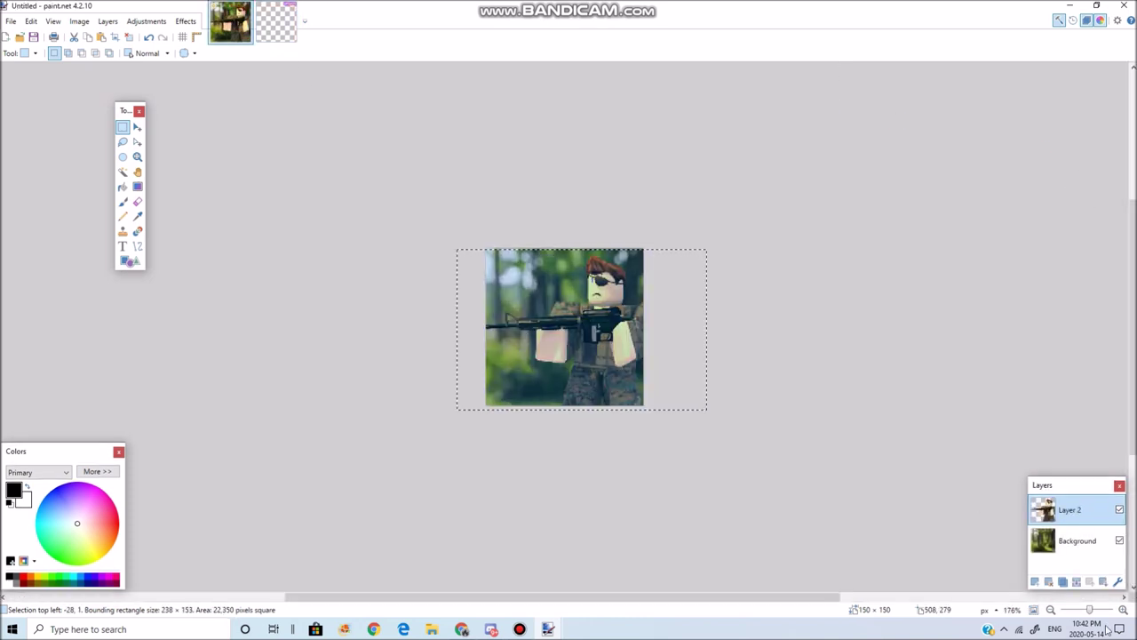
# - Paste the UPDATE banner onto a new layer, keeping the 150×150 canvas size
pyautogui.click(1036, 582)
pyautogui.hotkey('ctrl', 'v')
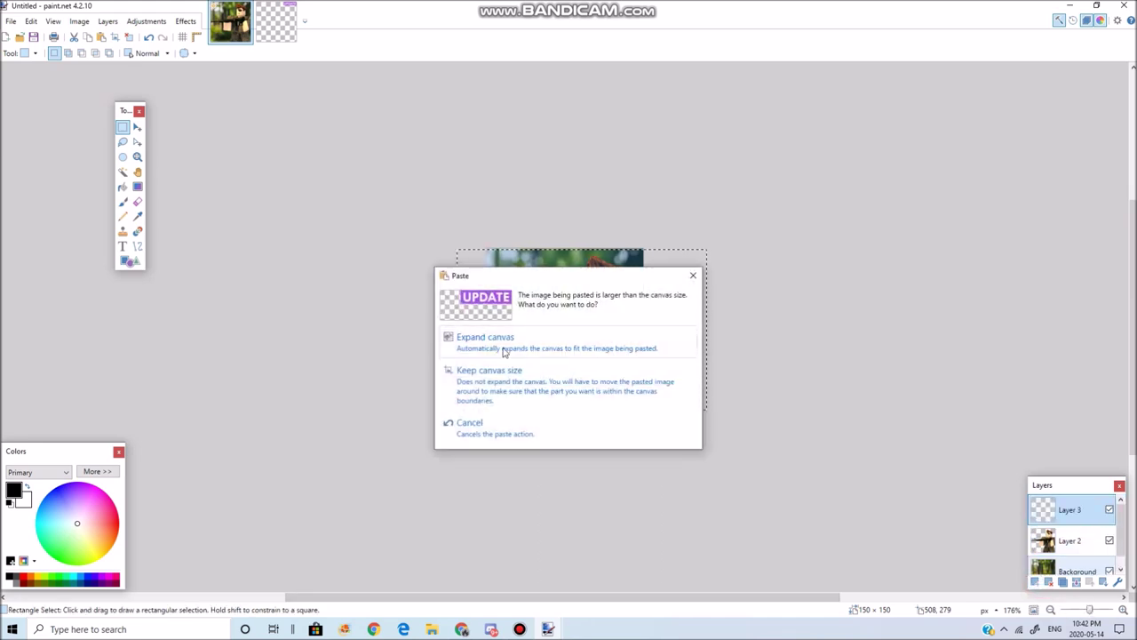
pyautogui.click(532, 384)
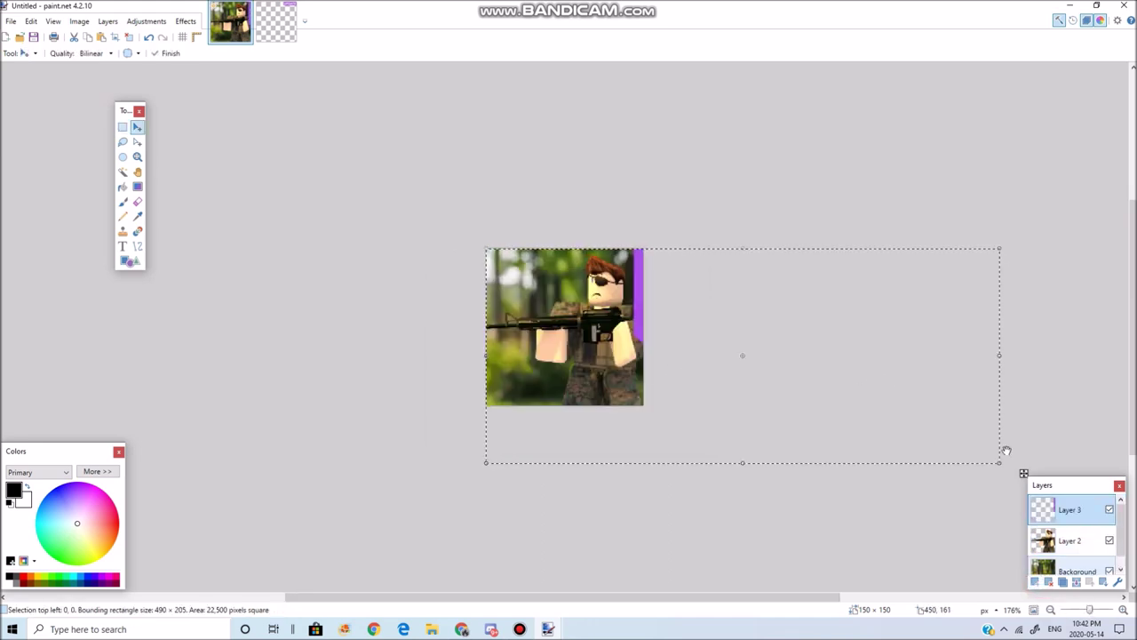
# - Shrink the UPDATE banner to 108×43 and place it in the icon's top-right corner
pyautogui.moveTo(1000, 462); pyautogui.dragTo(936, 449)
pyautogui.moveTo(832, 406); pyautogui.dragTo(624, 297)
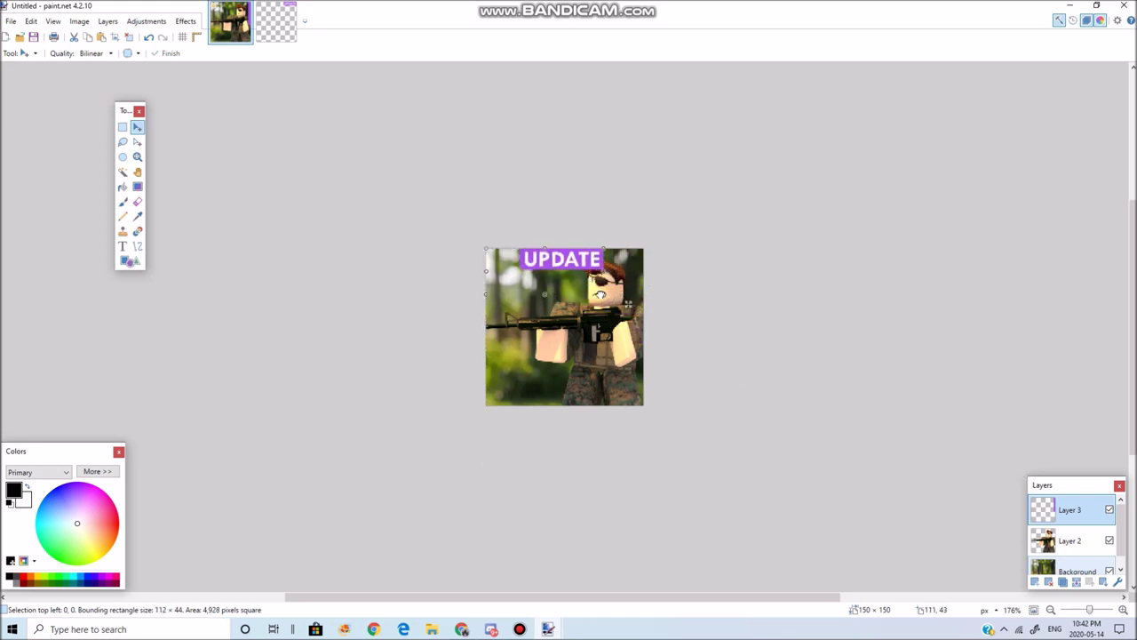
pyautogui.moveTo(624, 297); pyautogui.dragTo(669, 303)
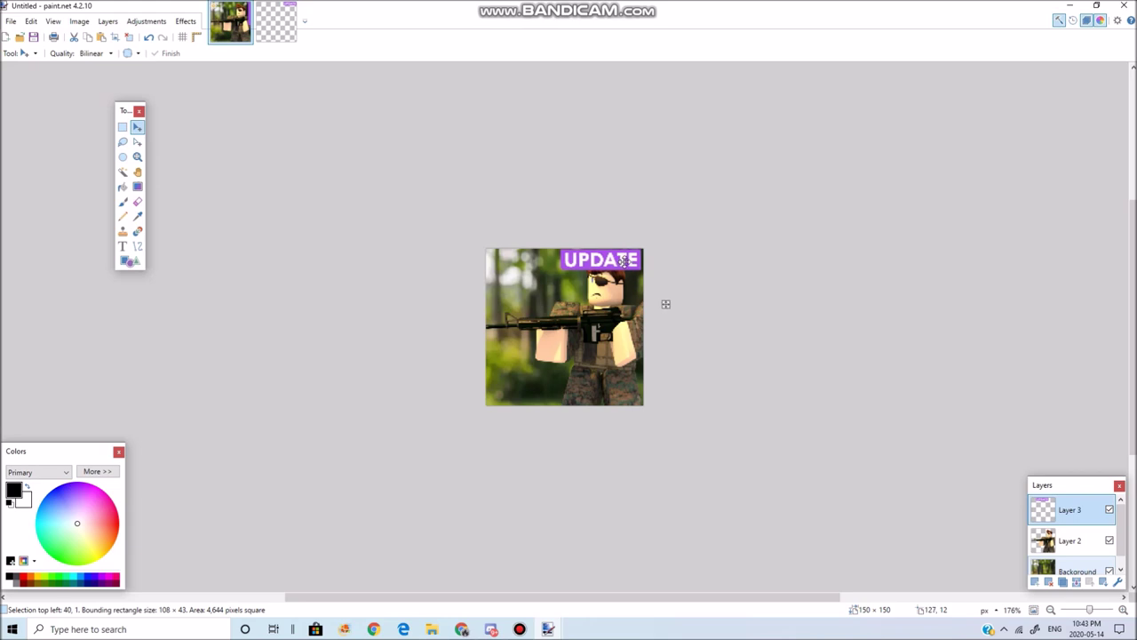
pyautogui.moveTo(669, 303); pyautogui.dragTo(668, 303)
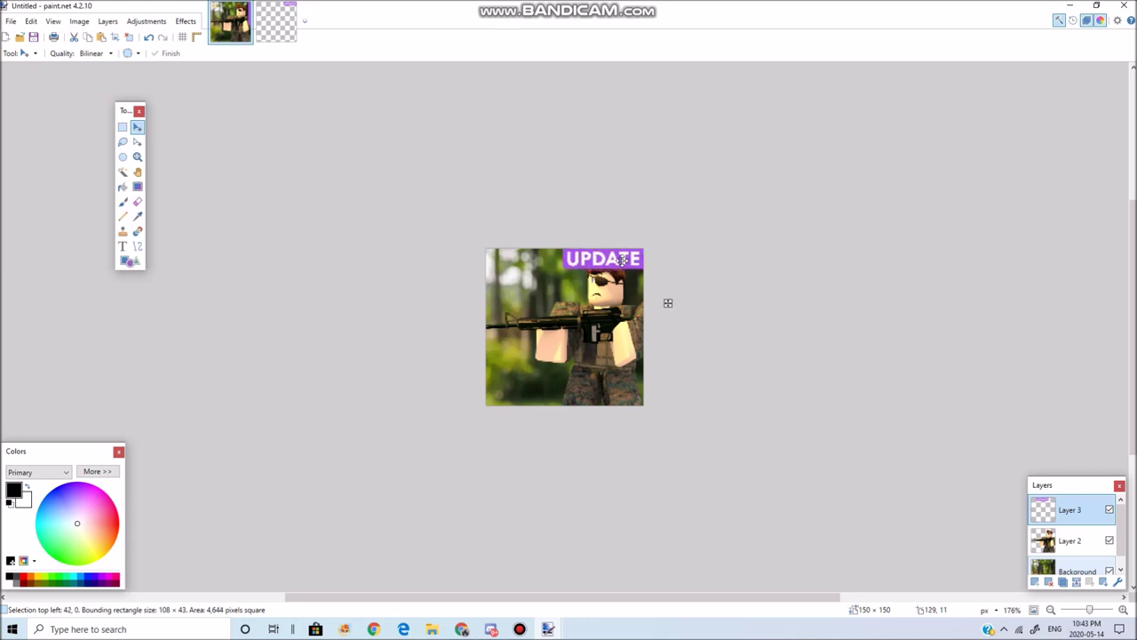
pyautogui.click(904, 362)
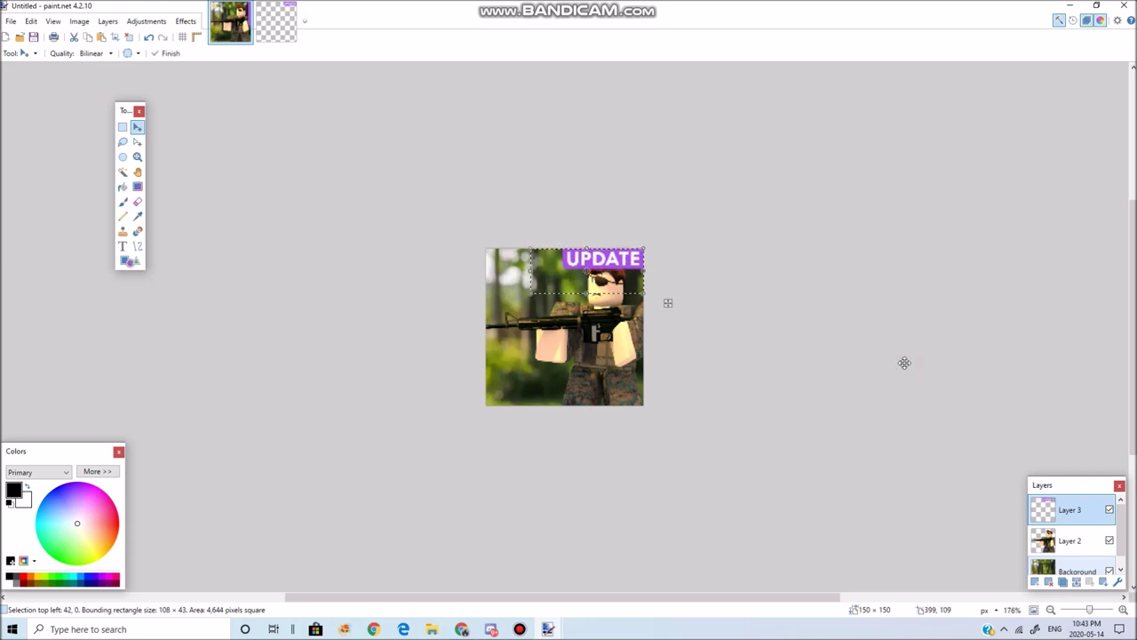
pyautogui.click(462, 630)
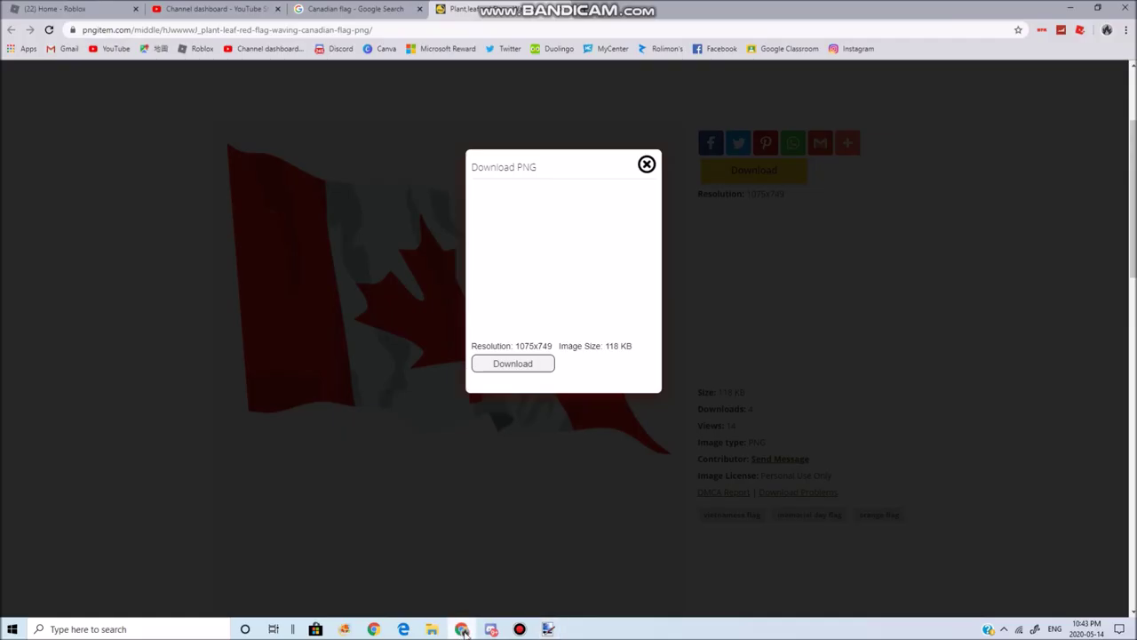
# - Download the waving Canadian flag PNG from the PNGitem Download PNG popup
pyautogui.click(524, 366)
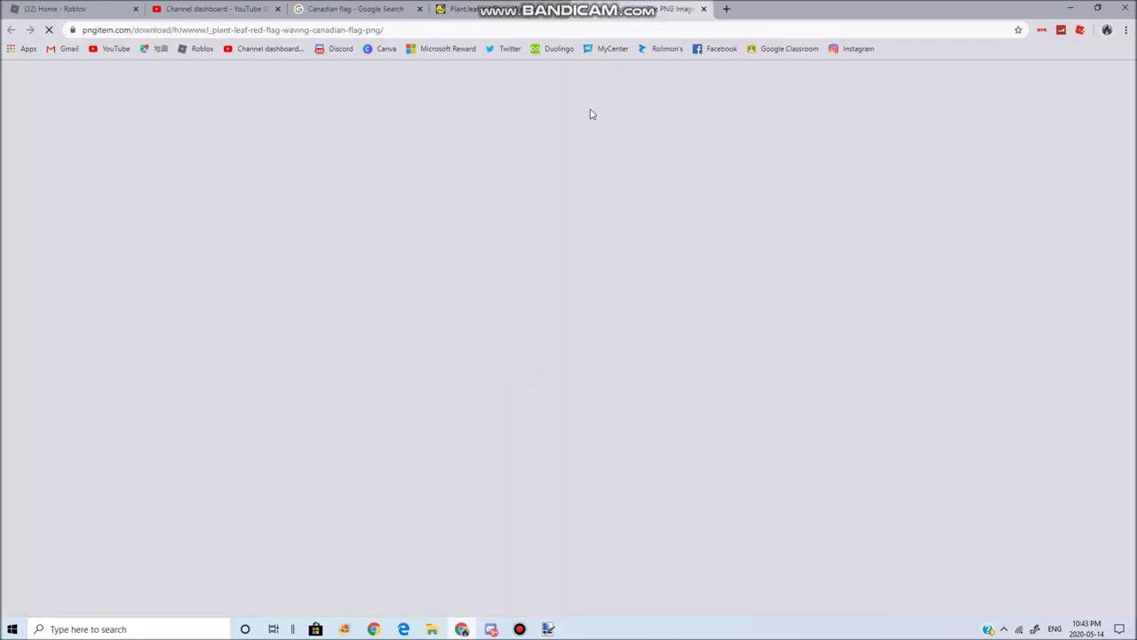
pyautogui.scroll(-3, 544, 240)
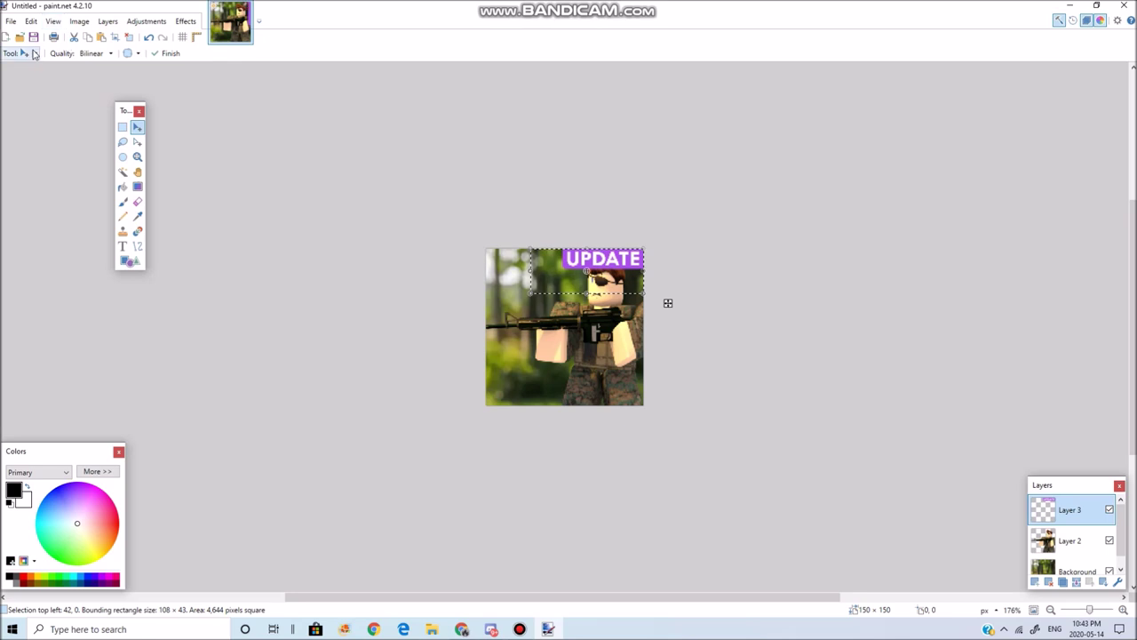
pyautogui.click(23, 39)
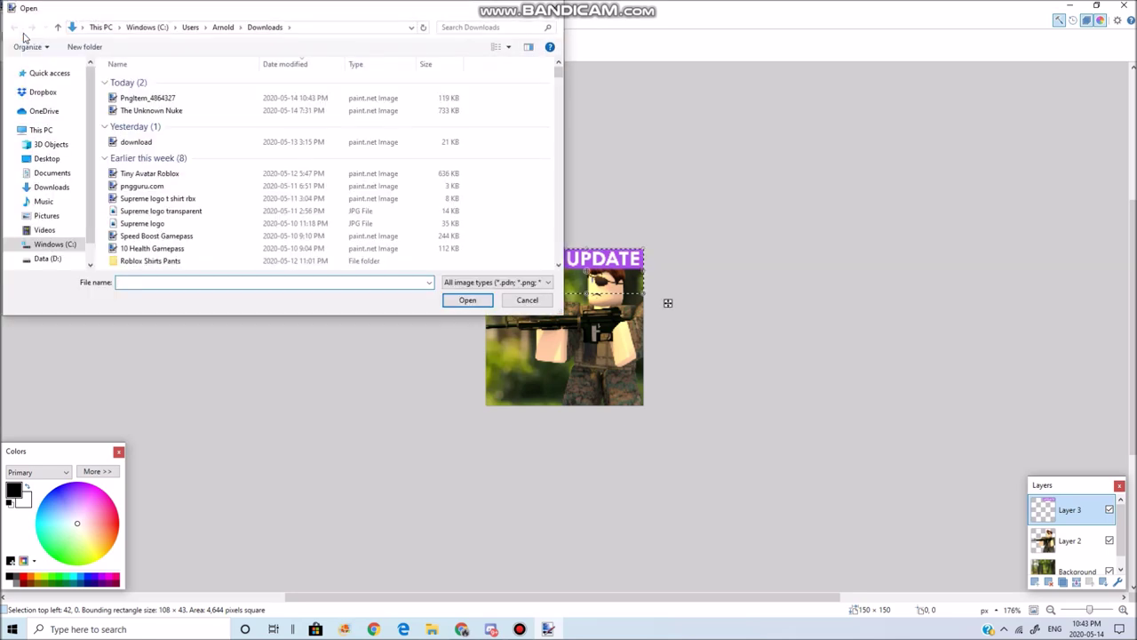
# - Open Pngitem_4864327.png, undo an accidental move, and add a new layer to the soldier icon
pyautogui.click(211, 98)
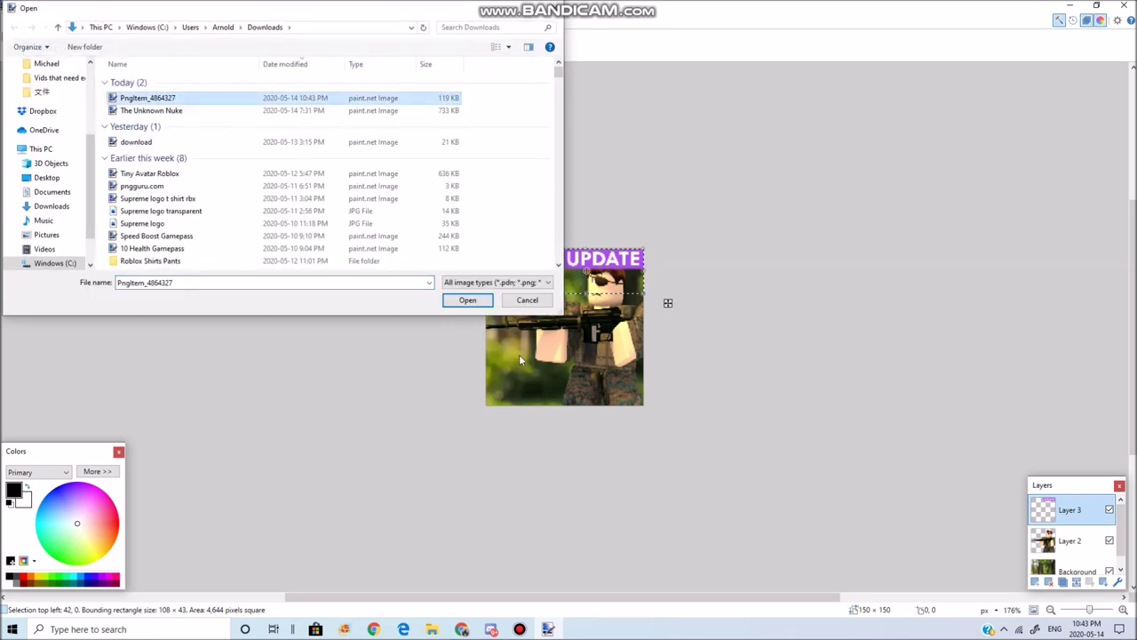
pyautogui.click(468, 300)
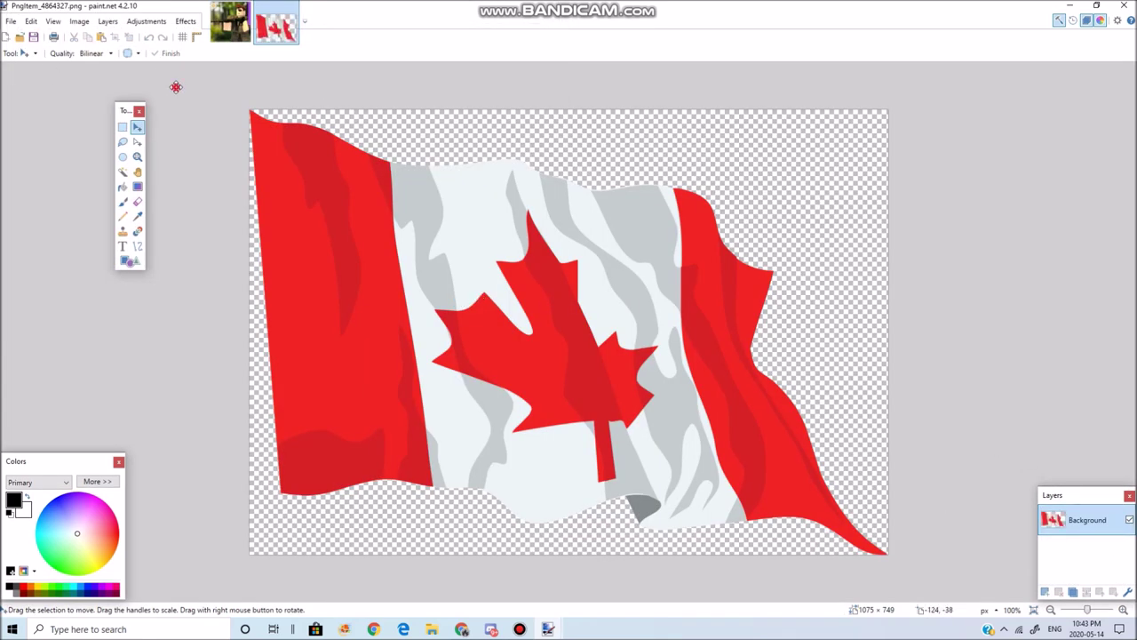
pyautogui.moveTo(176, 86); pyautogui.dragTo(907, 214)
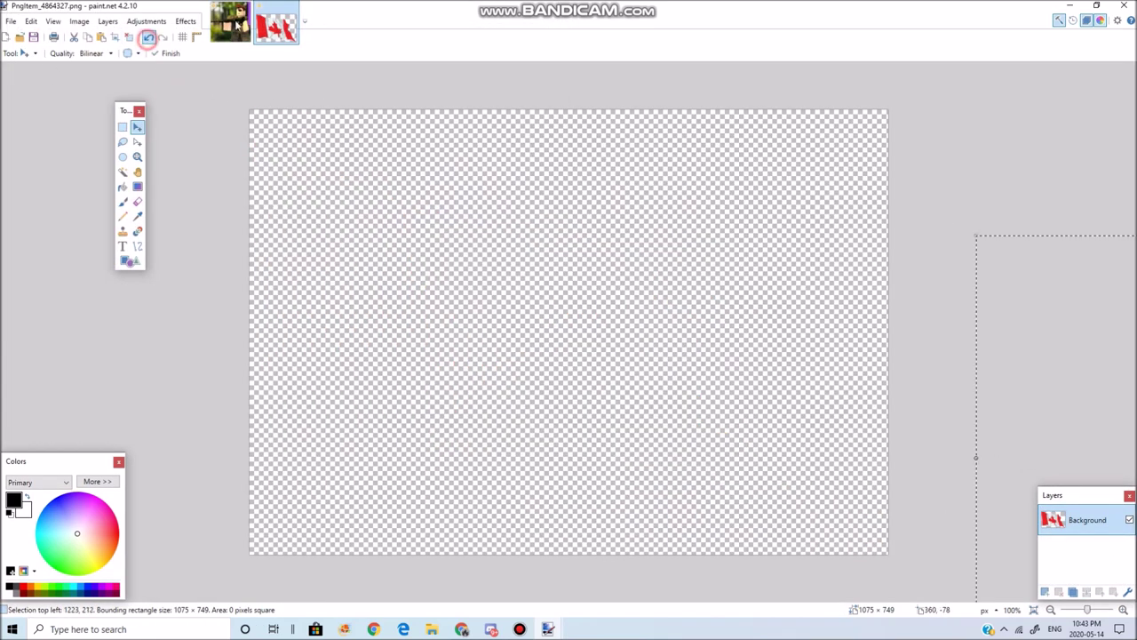
pyautogui.click(148, 37)
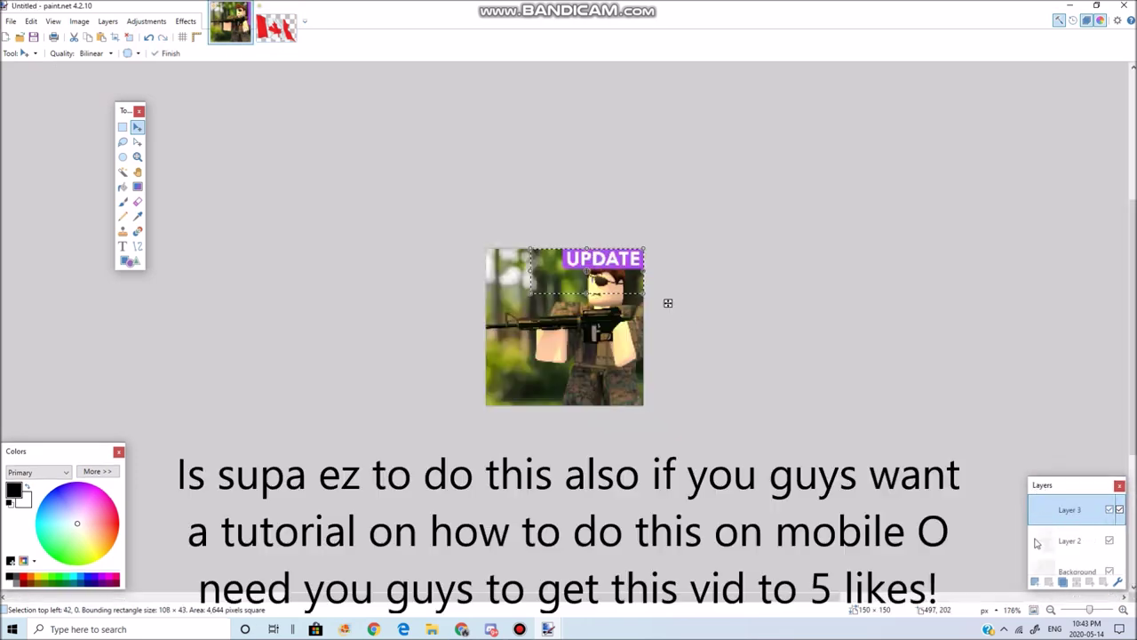
pyautogui.click(1035, 582)
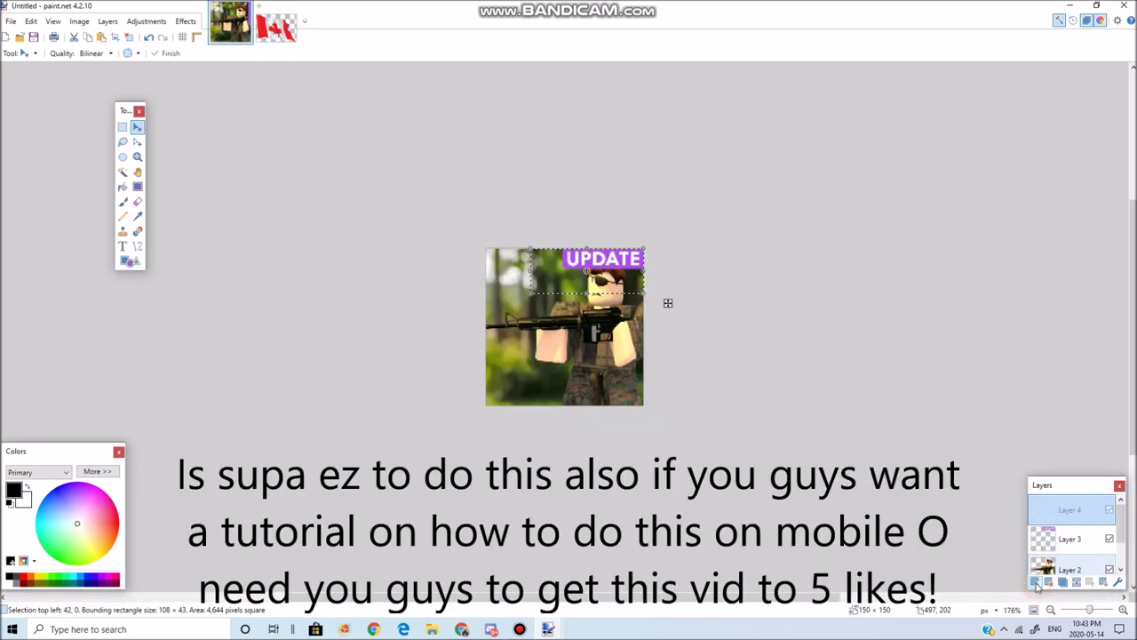
# - Paste the flag onto Layer 4 keeping the 150×150 canvas and shrink it to about 128×95
pyautogui.hotkey('ctrl', 'v')
pyautogui.click(496, 398)
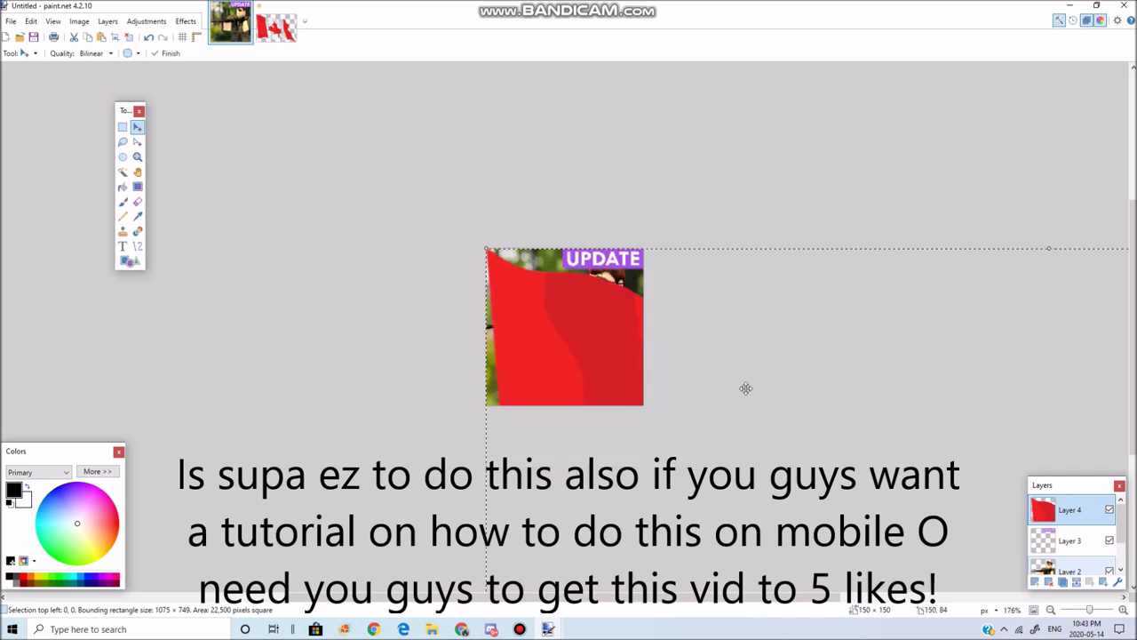
pyautogui.scroll(-5, 863, 549)
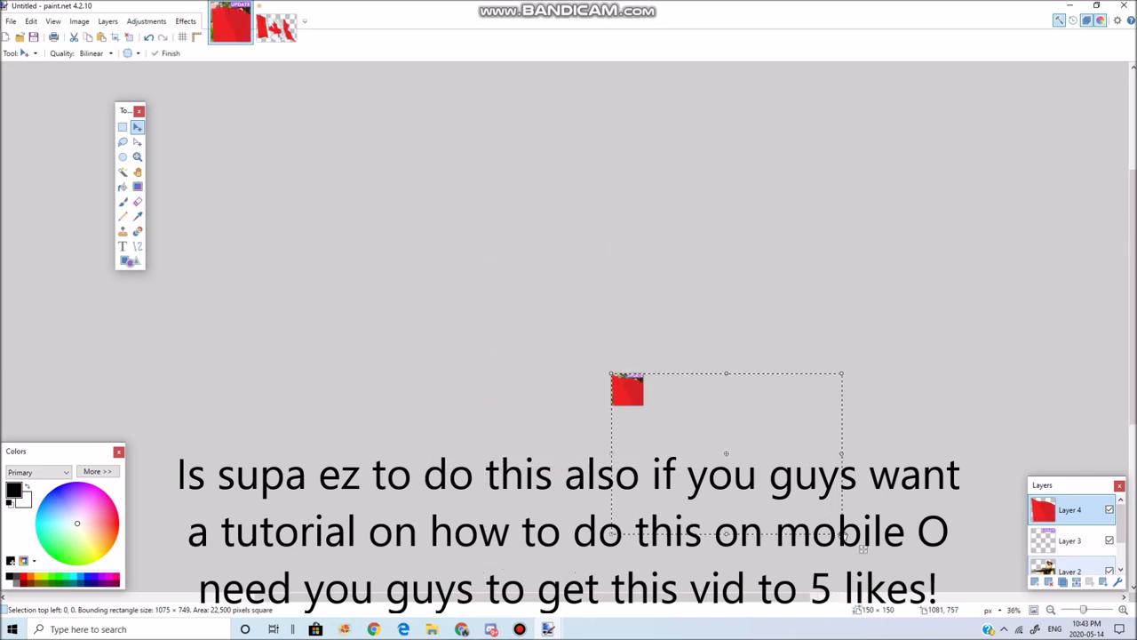
pyautogui.moveTo(863, 549); pyautogui.dragTo(653, 414)
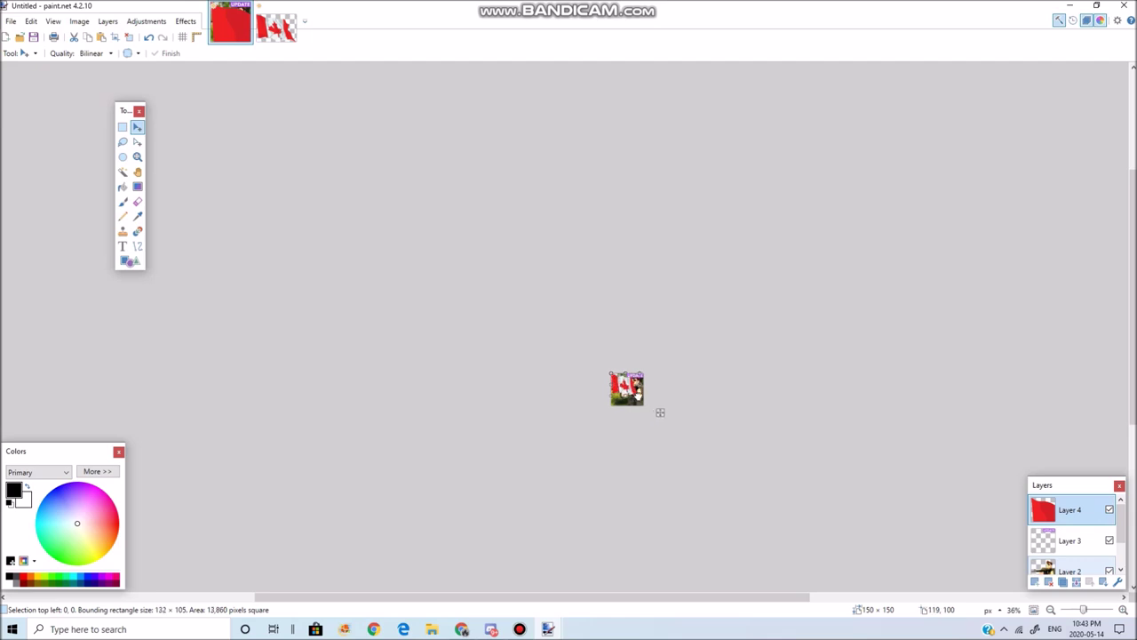
pyautogui.scroll(2, 639, 392)
pyautogui.scroll(3, 639, 392)
pyautogui.moveTo(638, 395); pyautogui.dragTo(637, 392)
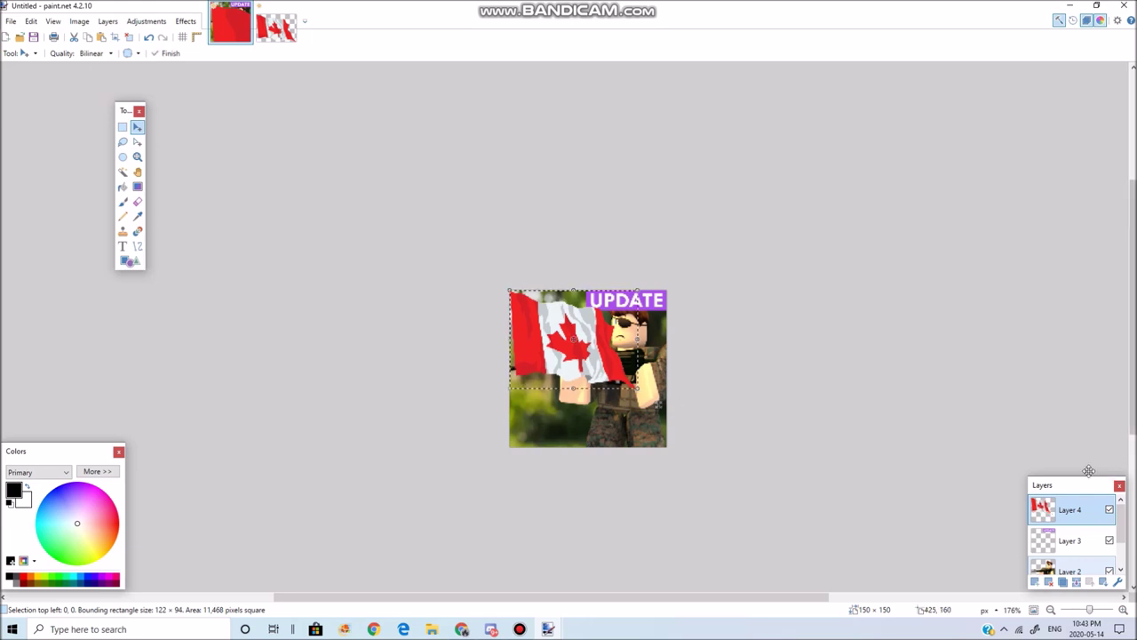
# - Move the flag layer behind the soldier and shift the flag down about 35 px
pyautogui.click(1075, 509)
pyautogui.moveTo(1075, 509); pyautogui.dragTo(1074, 564)
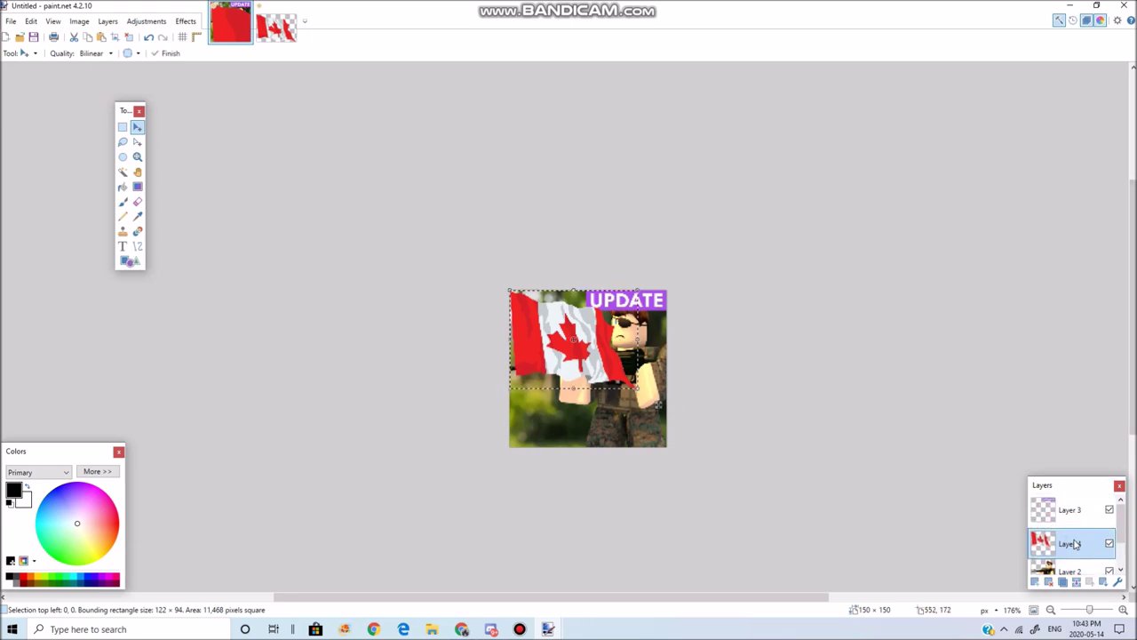
pyautogui.moveTo(1073, 564); pyautogui.dragTo(1074, 570)
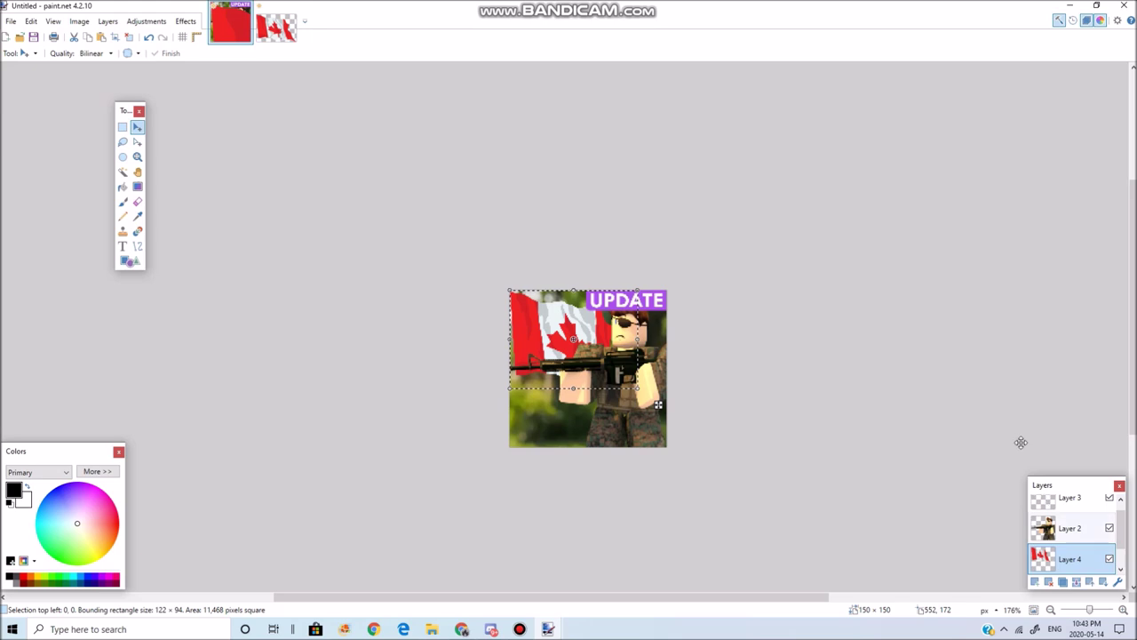
pyautogui.click(941, 337)
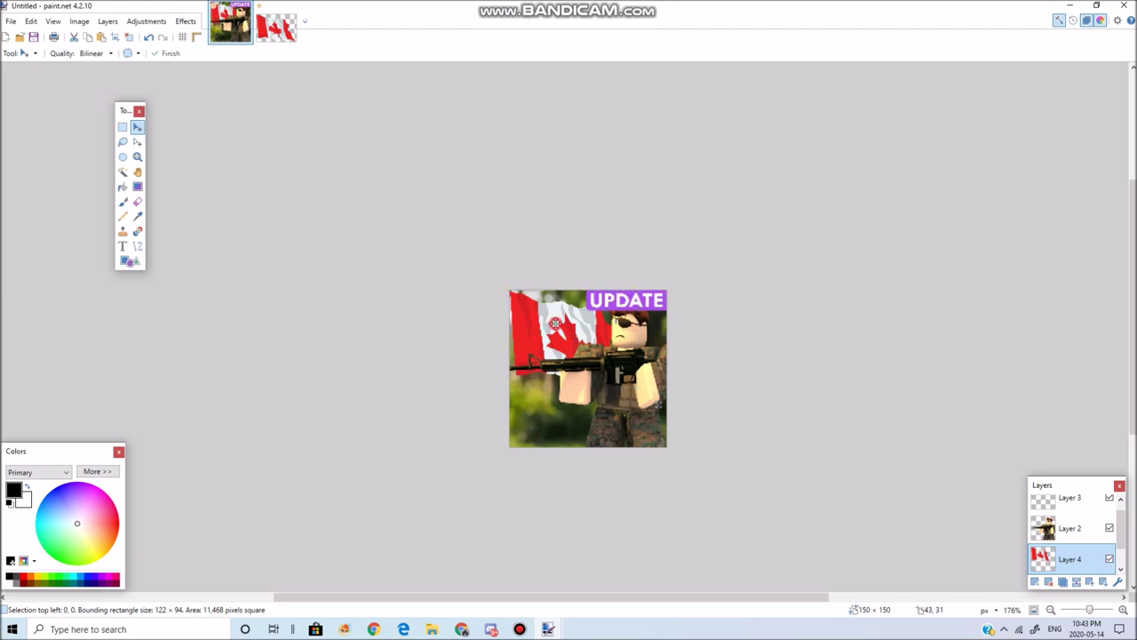
pyautogui.moveTo(554, 324); pyautogui.dragTo(555, 360)
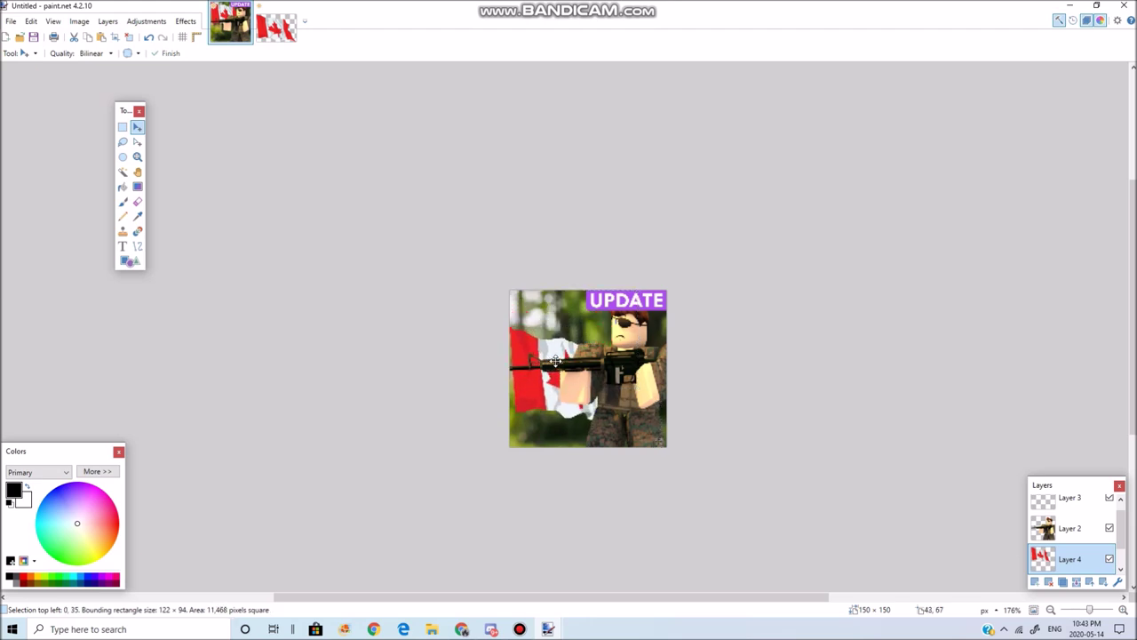
pyautogui.click(1013, 337)
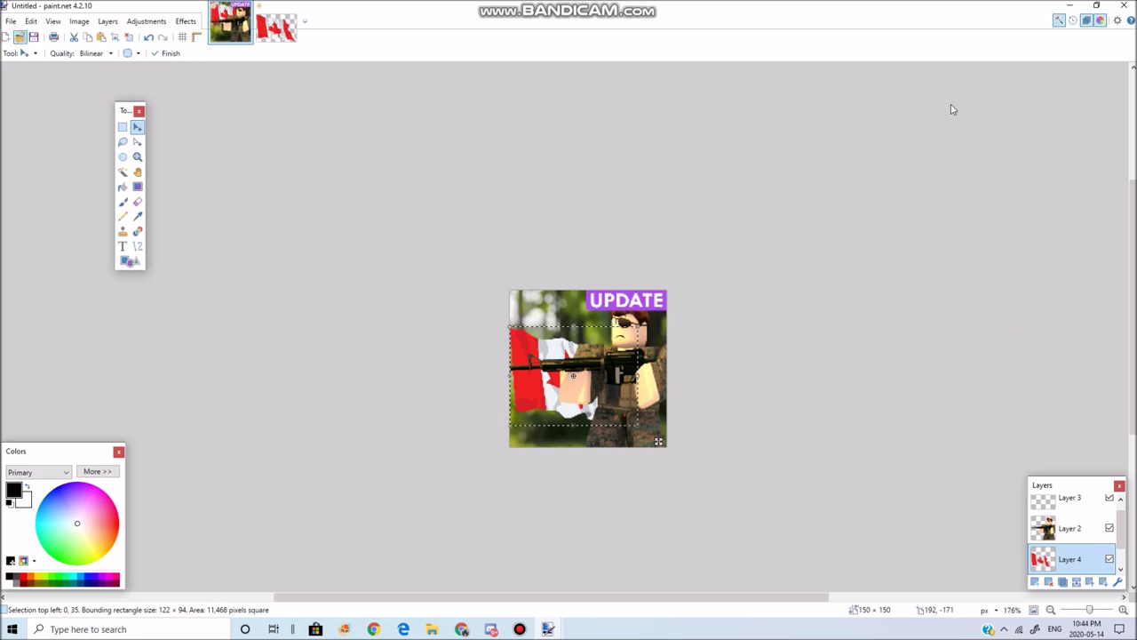
pyautogui.hotkey('ctrl', 'o')
pyautogui.write('Canada')
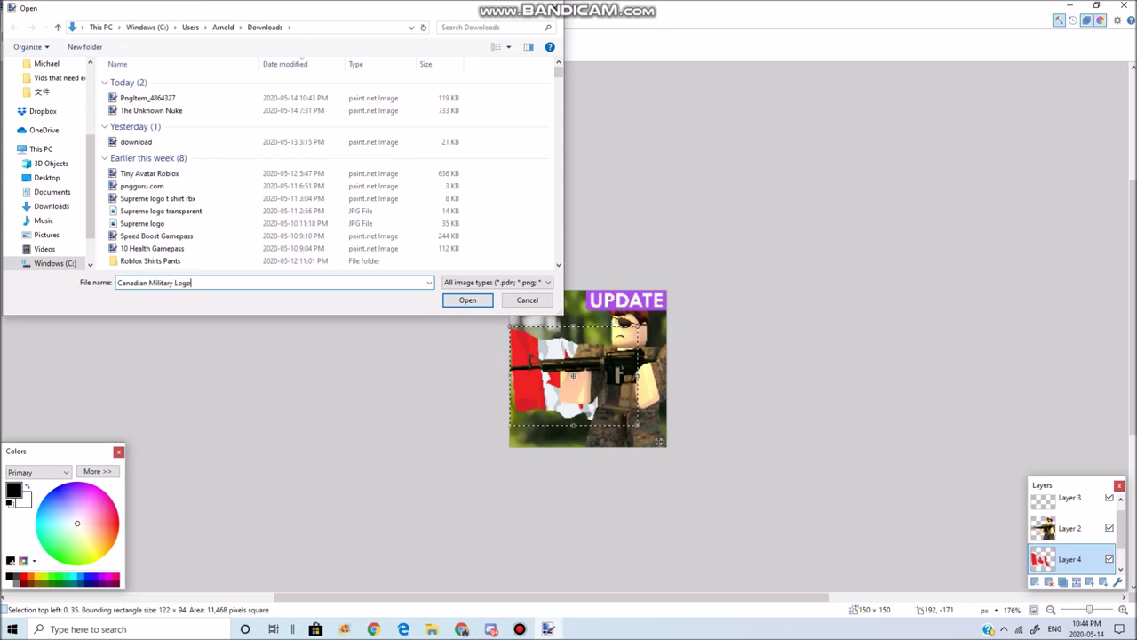
pyautogui.press('Return')
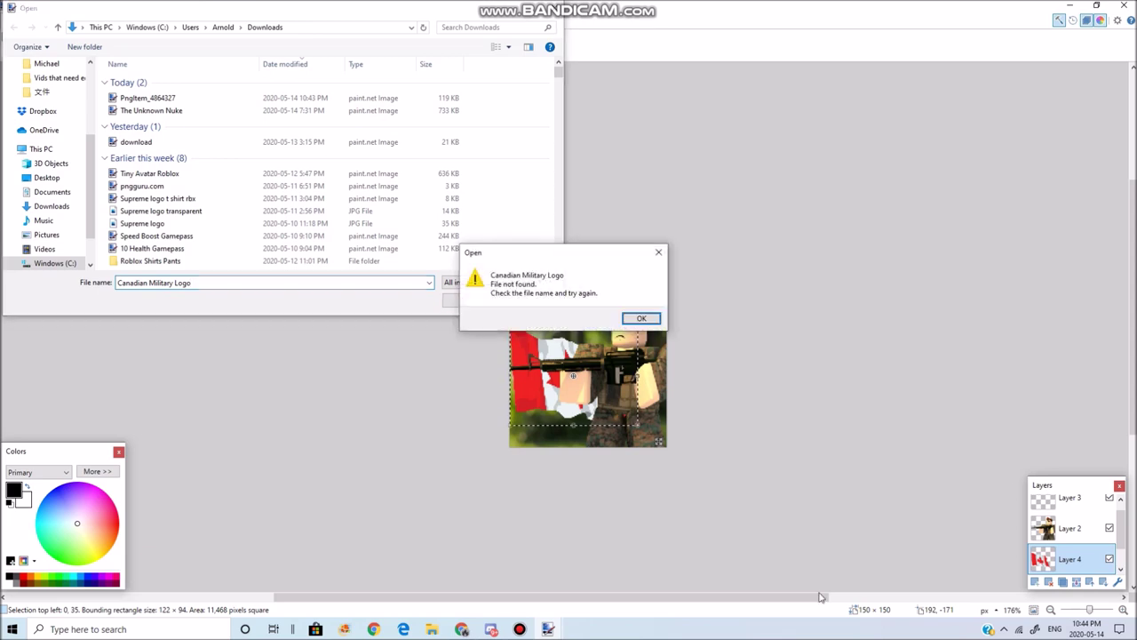
pyautogui.click(641, 318)
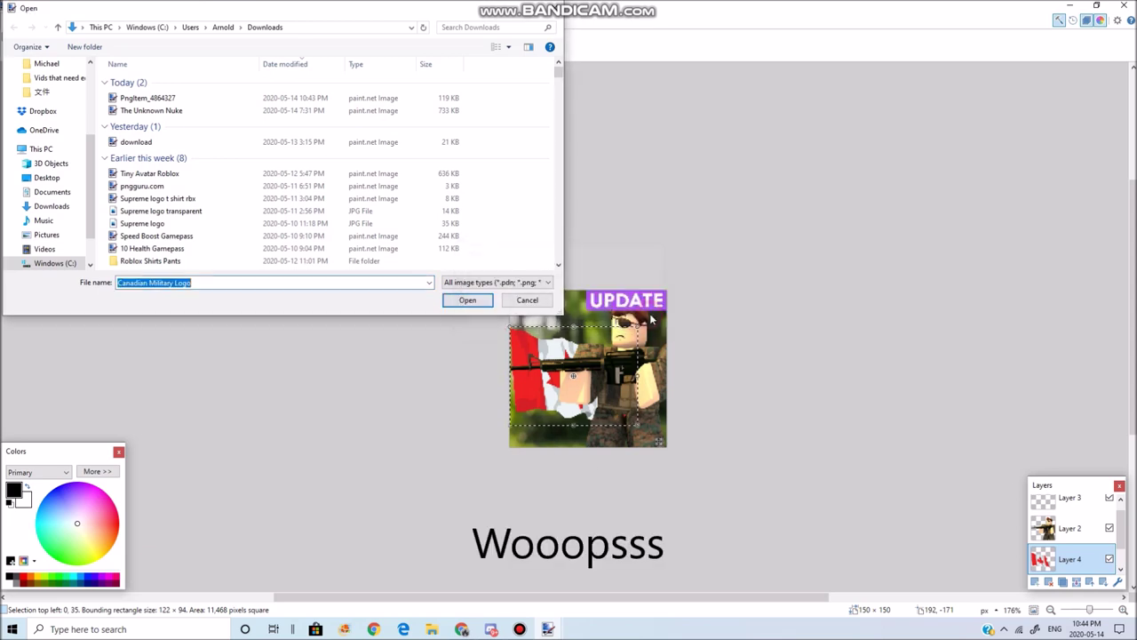
pyautogui.click(526, 299)
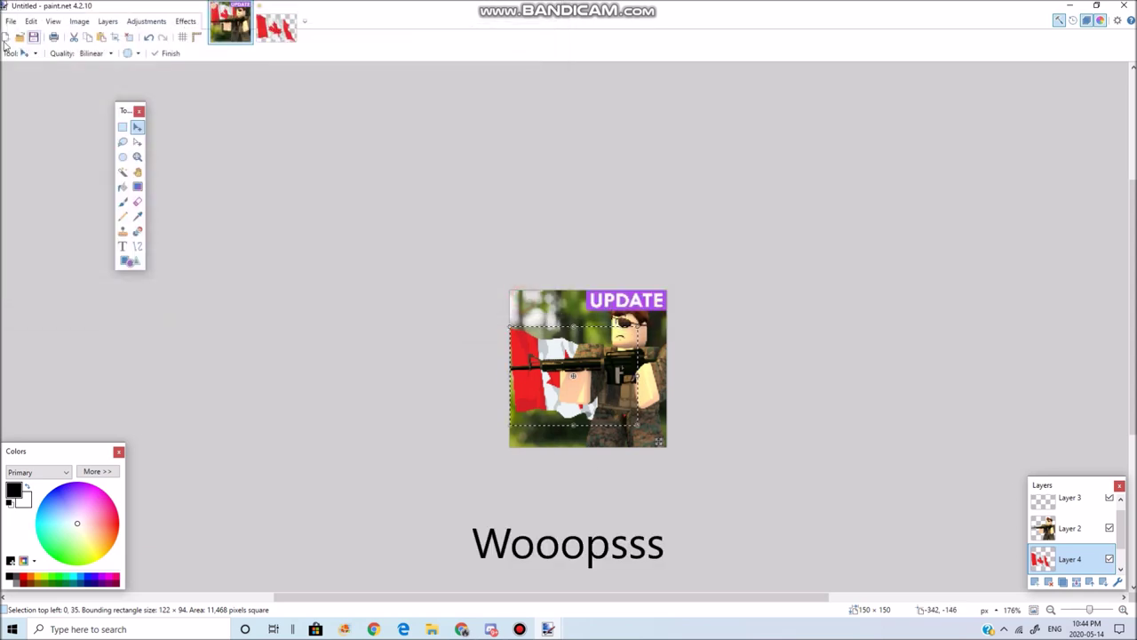
pyautogui.click(26, 37)
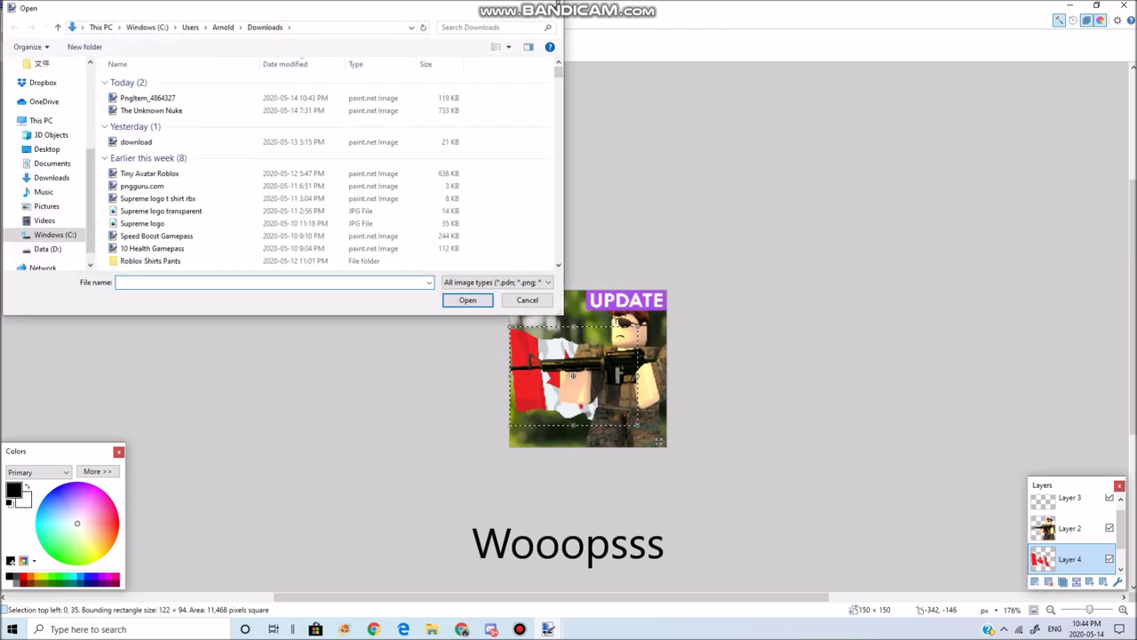
pyautogui.click(32, 37)
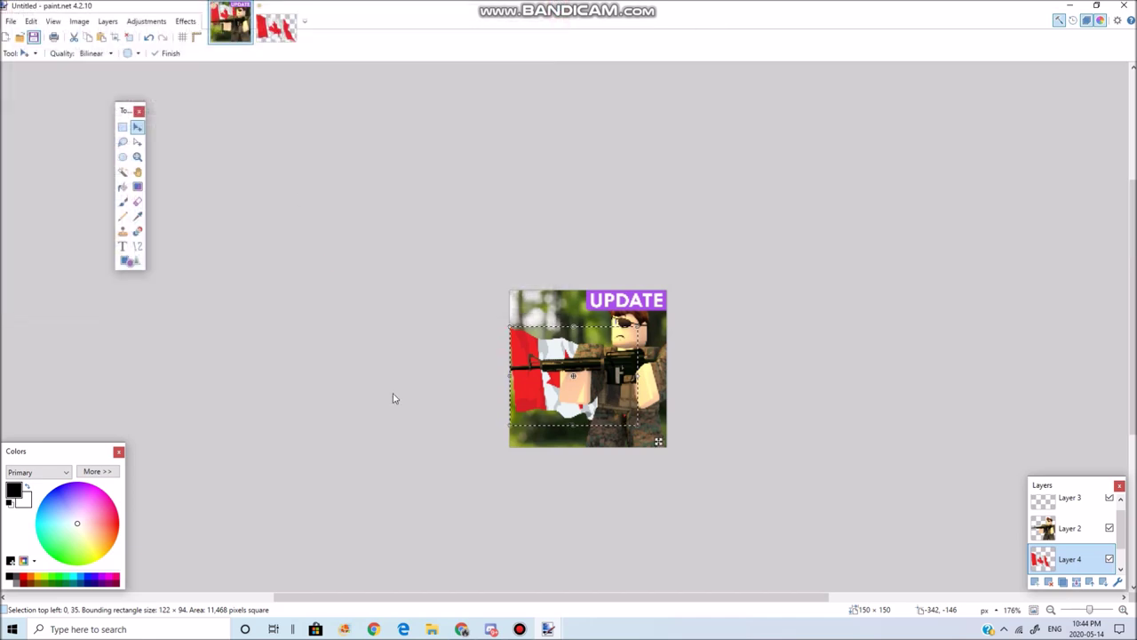
# - Save the icon as PNG 'Canadian Military Logo', accepting the settings and flattening the layers
pyautogui.write('Cnada')
pyautogui.press('BackSpace')
pyautogui.write('anadian')
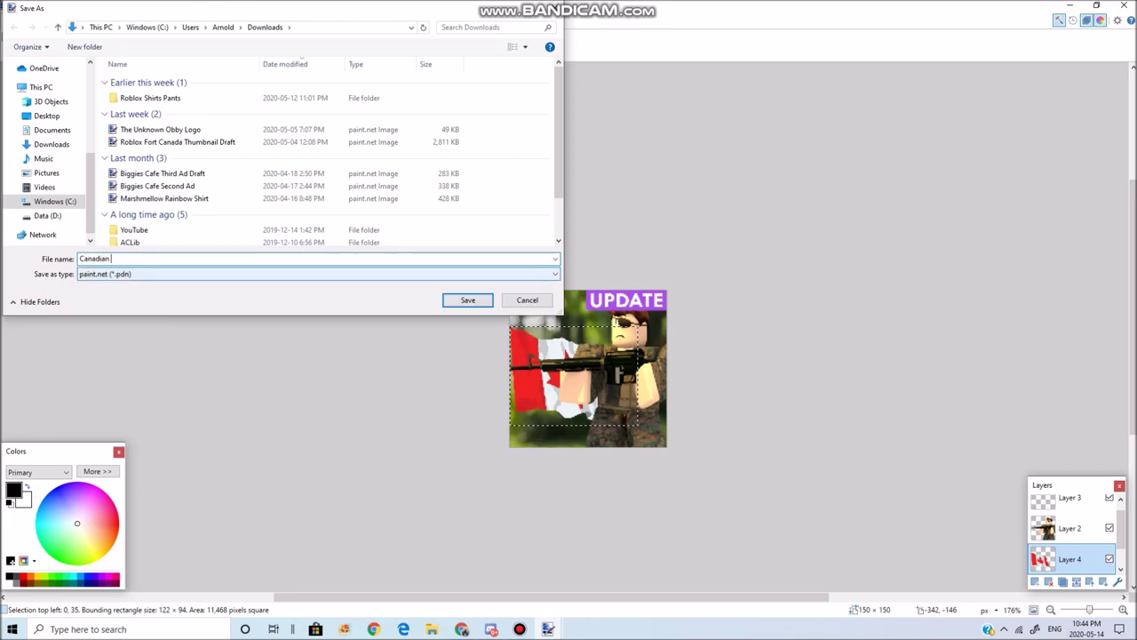
pyautogui.write(' Military Logo')
pyautogui.click(142, 273)
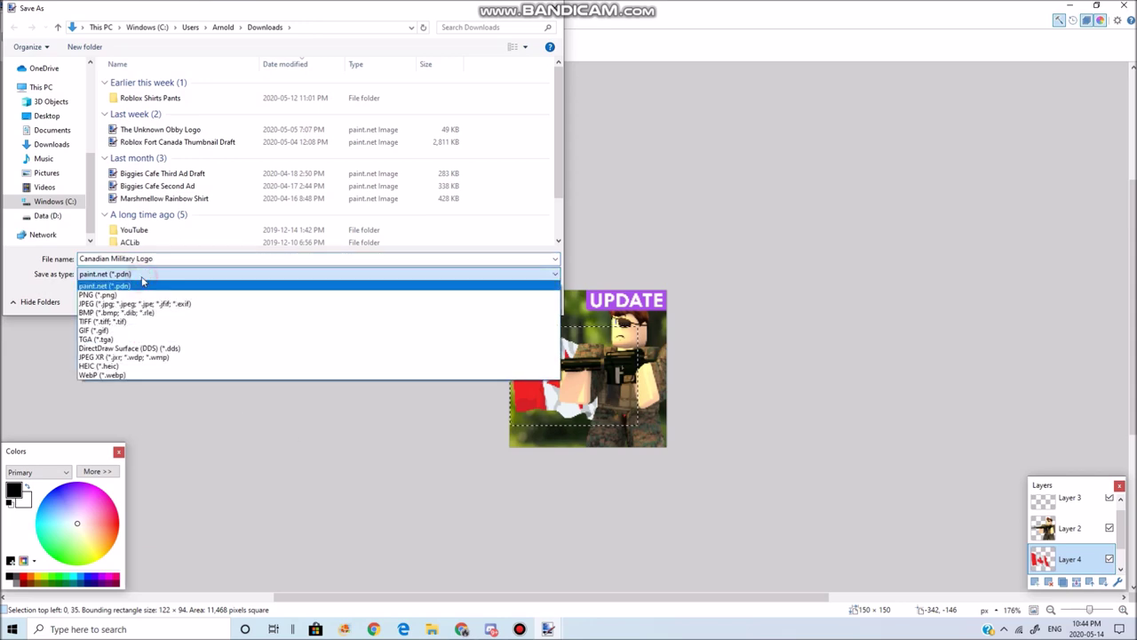
pyautogui.click(133, 294)
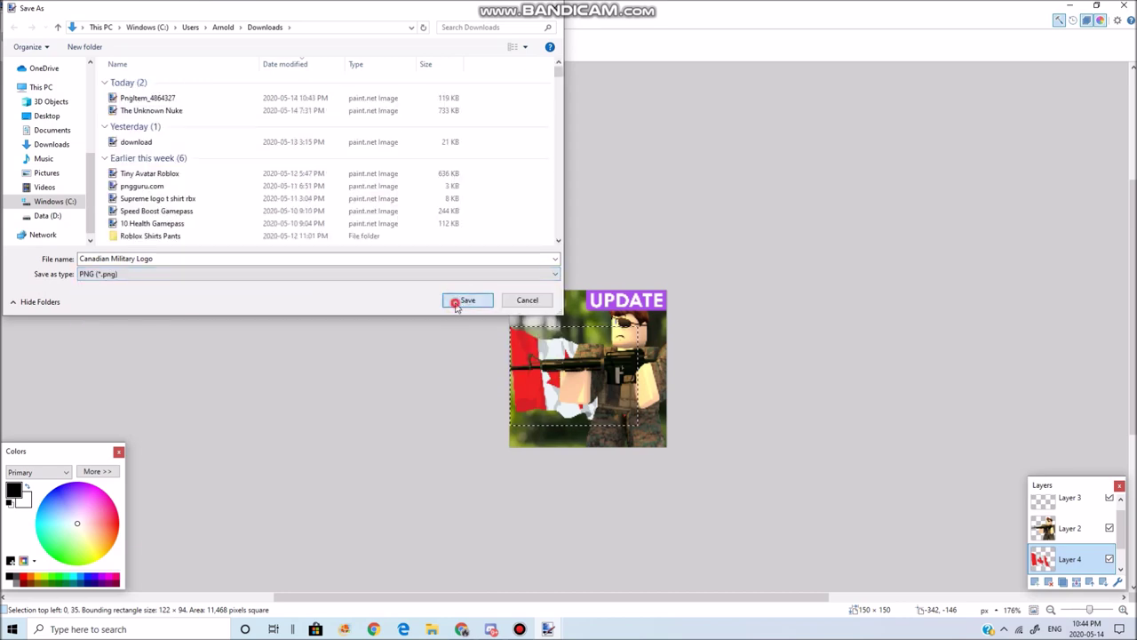
pyautogui.click(455, 302)
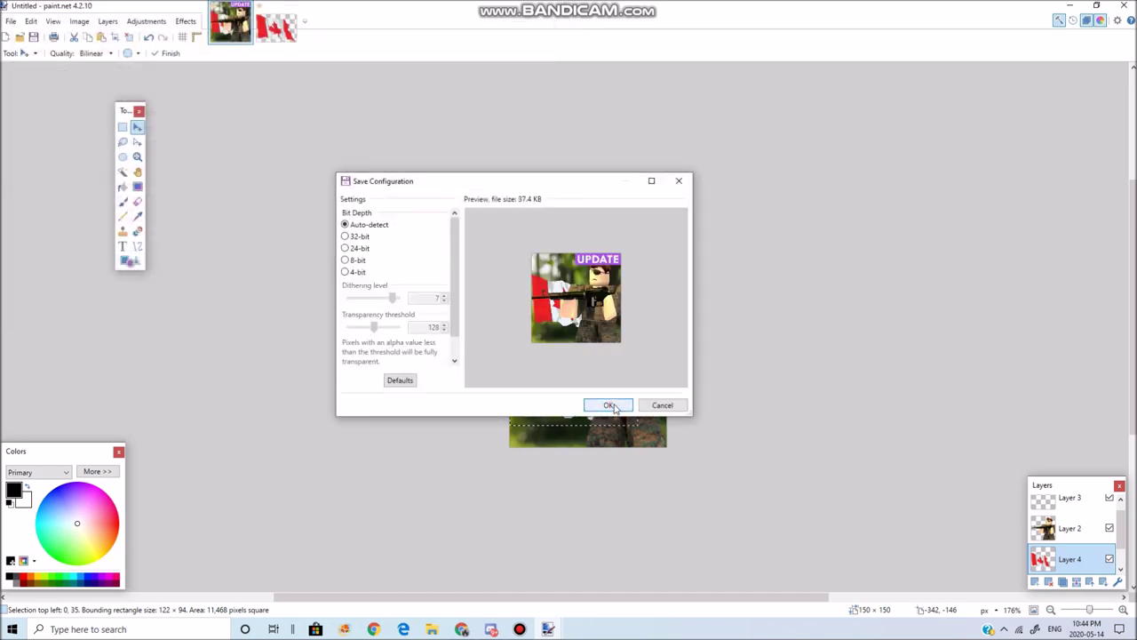
pyautogui.click(608, 404)
pyautogui.click(624, 345)
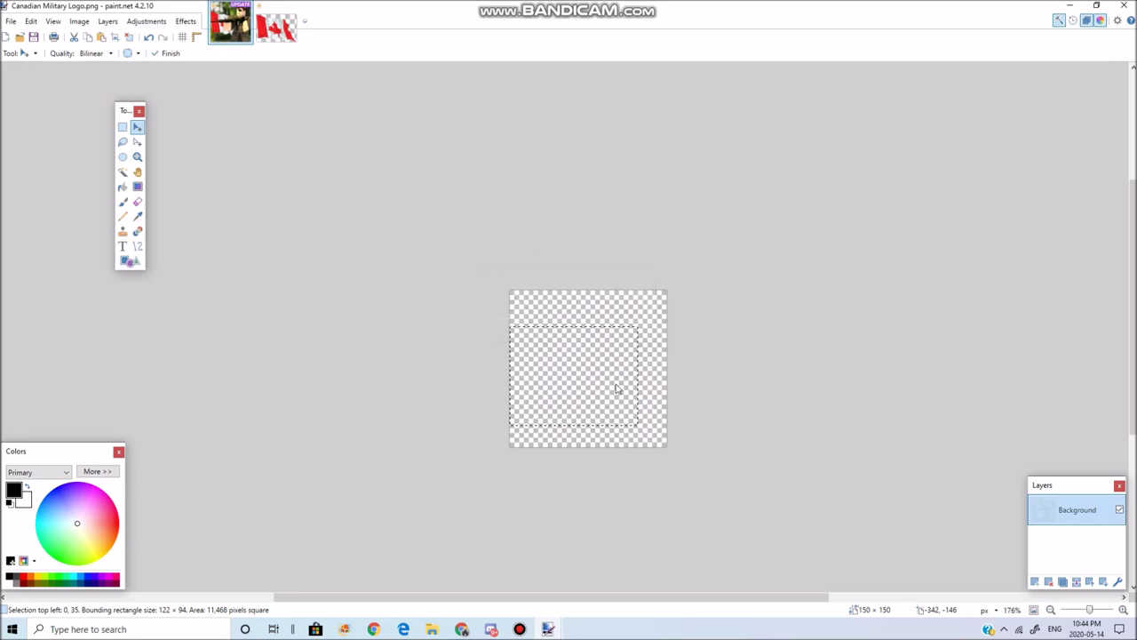
# - Close the two PNGitem flag tabs and the downloads bar in Chrome
pyautogui.click(461, 629)
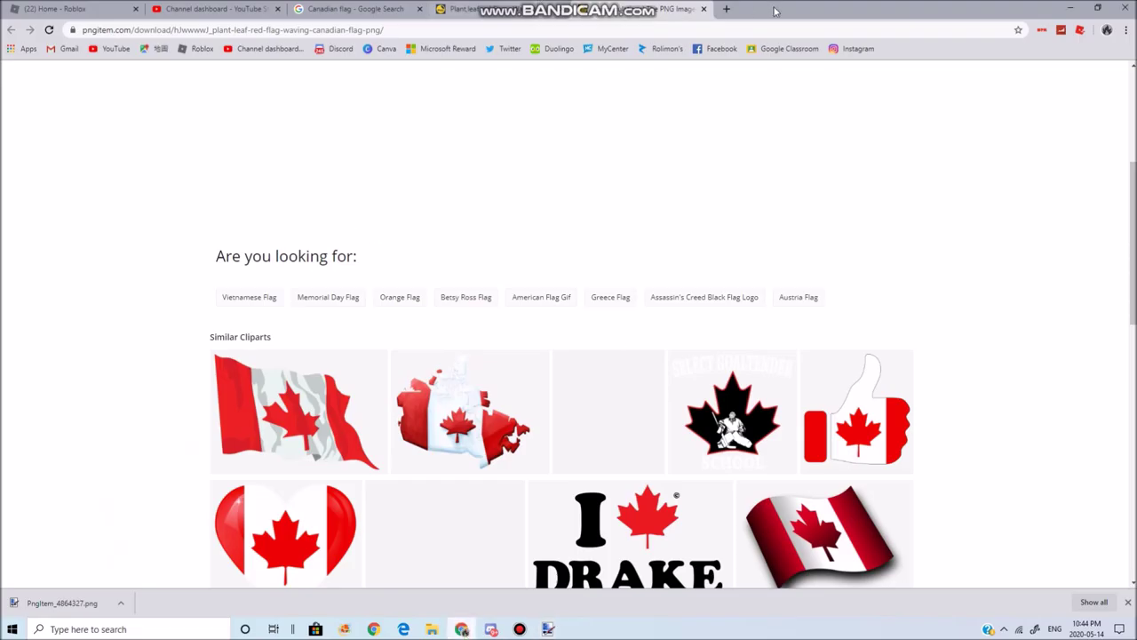
pyautogui.click(701, 11)
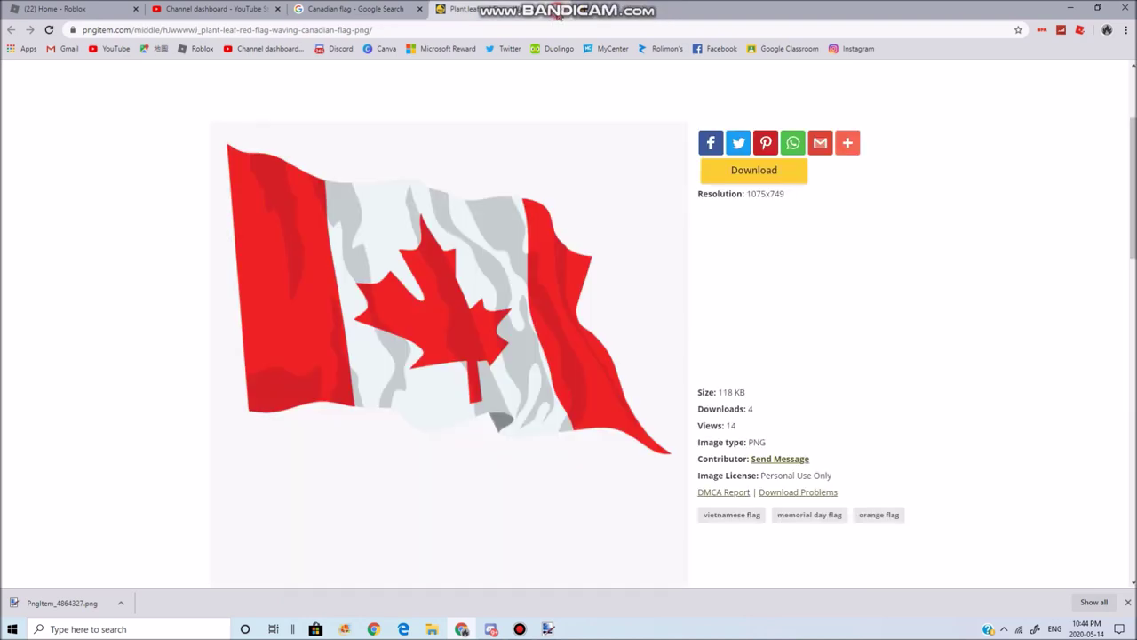
pyautogui.click(561, 9)
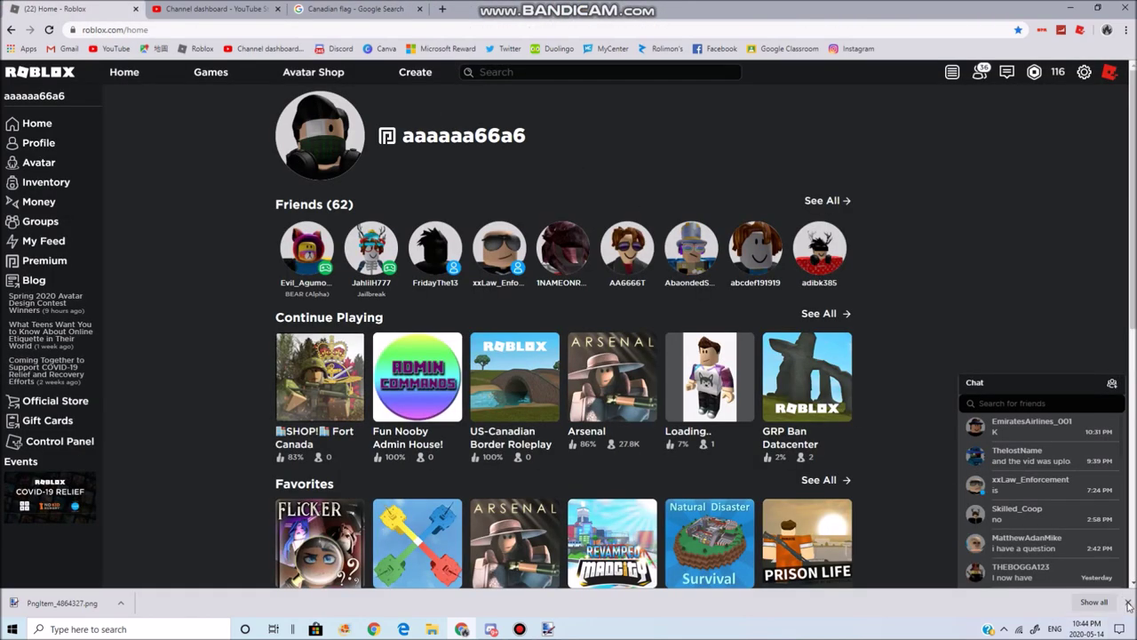
pyautogui.click(1127, 602)
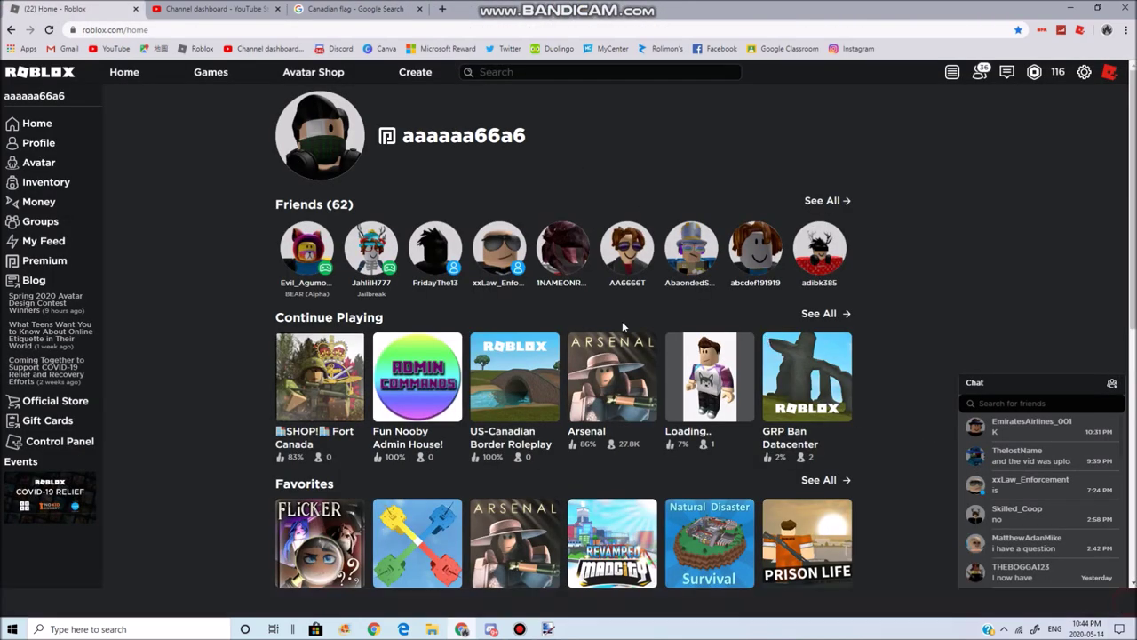
# - Open the Fort Canada game page and choose Configure this Place
pyautogui.click(291, 393)
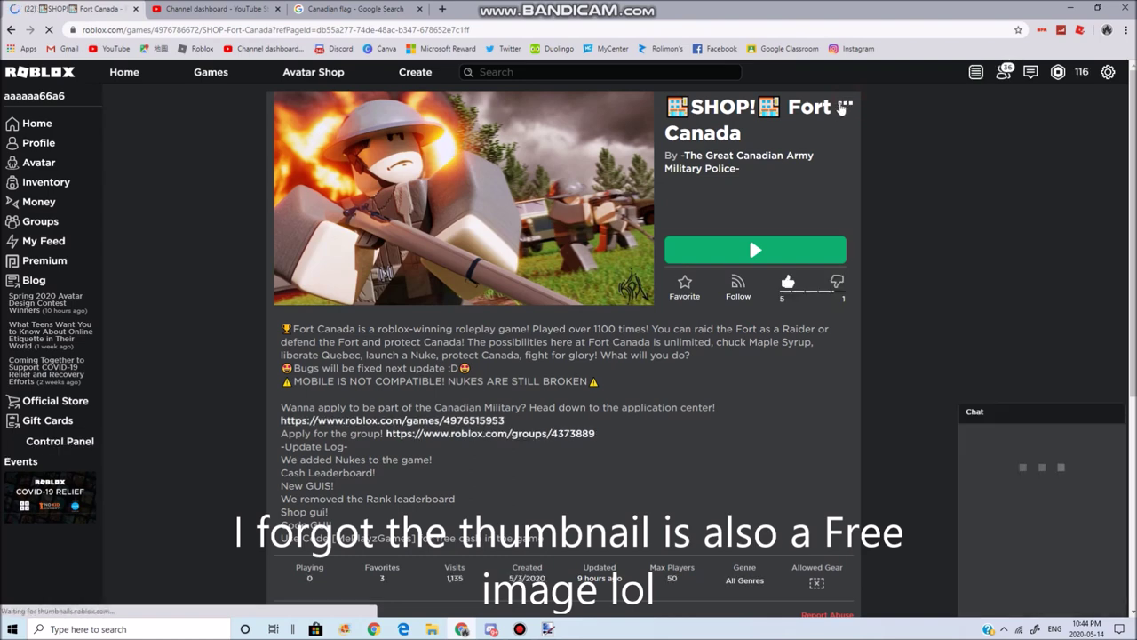
pyautogui.click(845, 108)
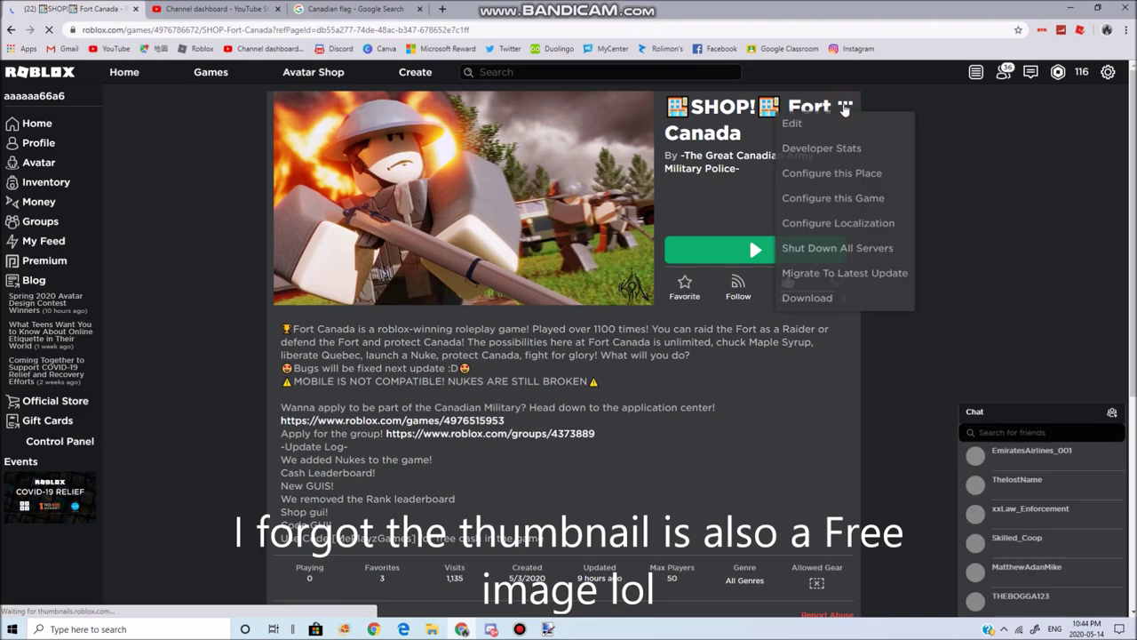
pyautogui.click(861, 175)
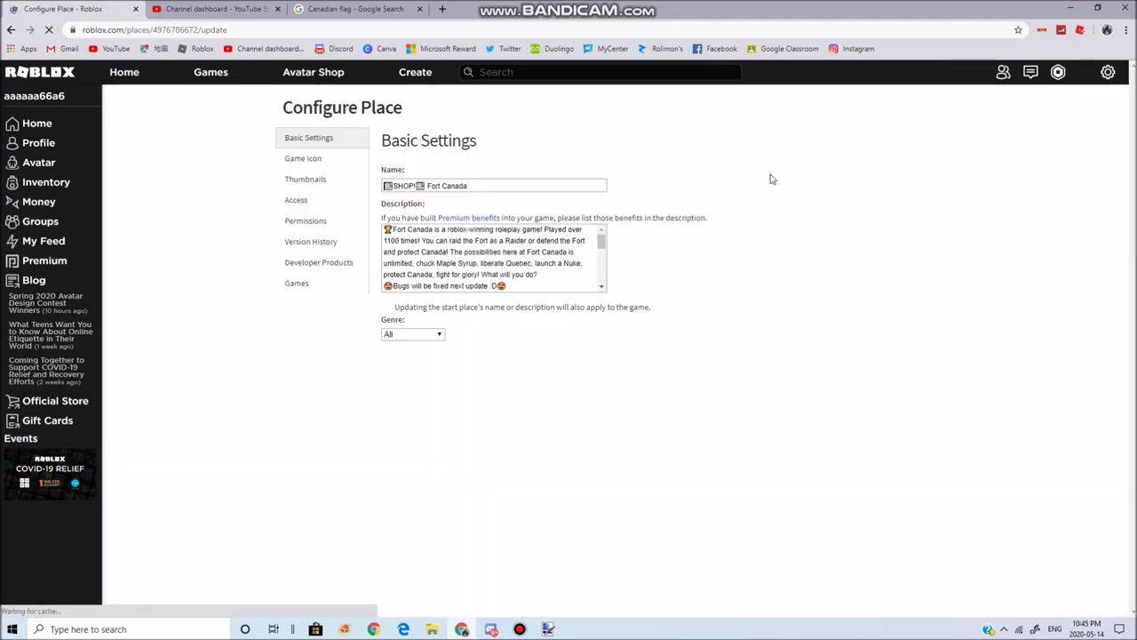
# - In Game Icon settings, choose the Canadian Military Logo image file
pyautogui.click(313, 161)
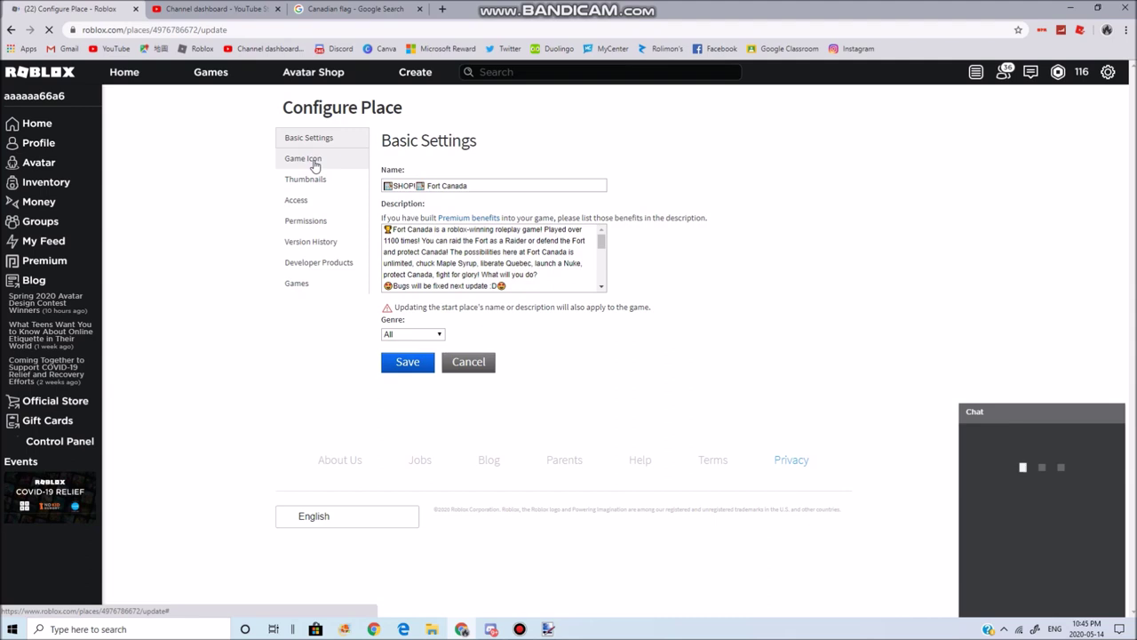
pyautogui.click(314, 166)
pyautogui.click(721, 256)
pyautogui.click(724, 255)
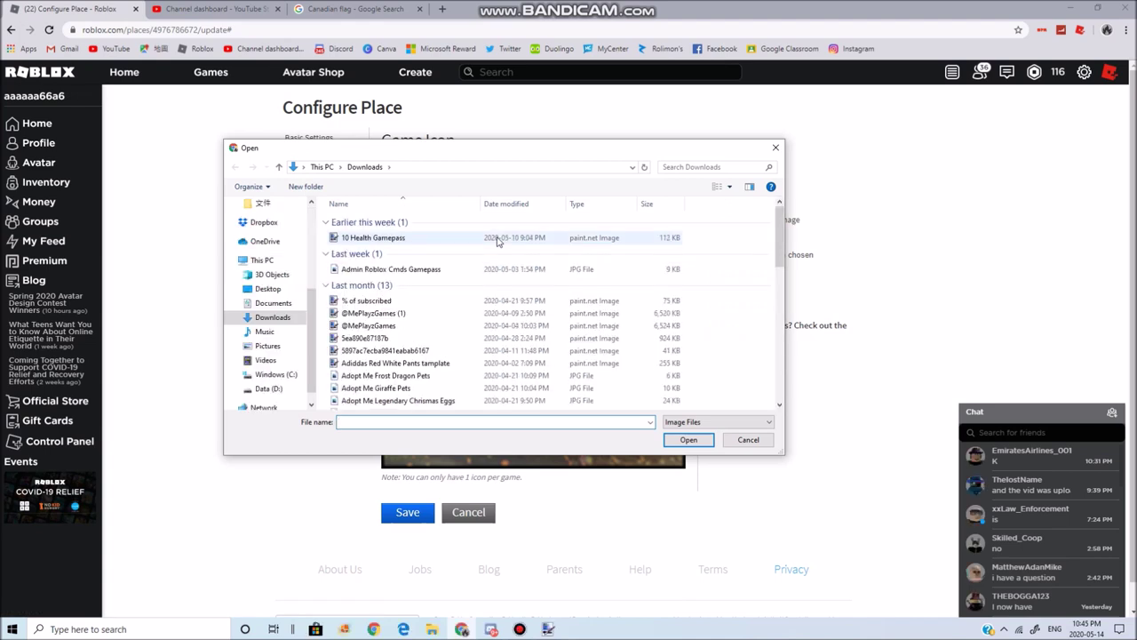
pyautogui.click(495, 237)
pyautogui.click(674, 437)
# - Upload the image as the new game icon, replacing the old one, and save the settings
pyautogui.click(738, 279)
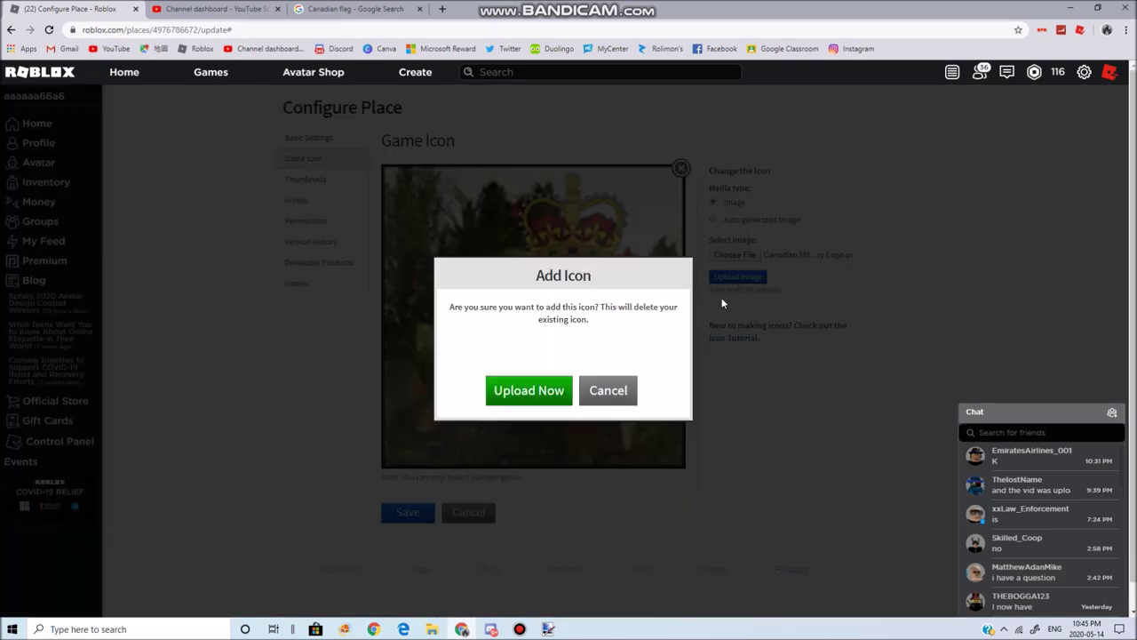
pyautogui.click(523, 394)
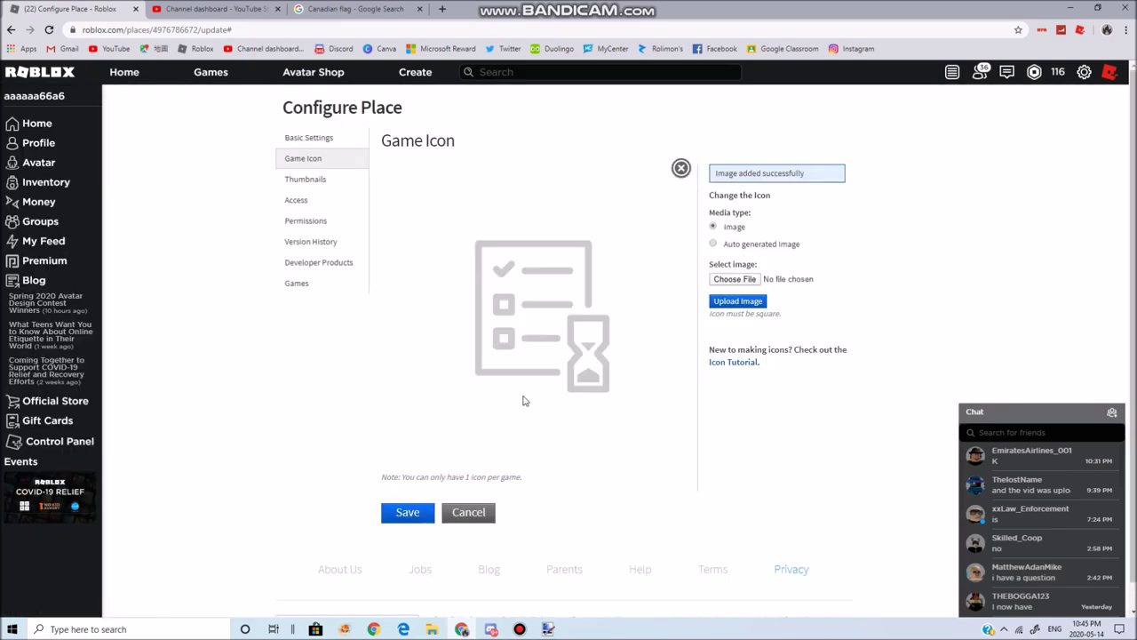
pyautogui.moveTo(704, 278)
pyautogui.mouseDown()
pyautogui.moveTo(870, 353)
pyautogui.moveTo(349, 521)
pyautogui.mouseUp()
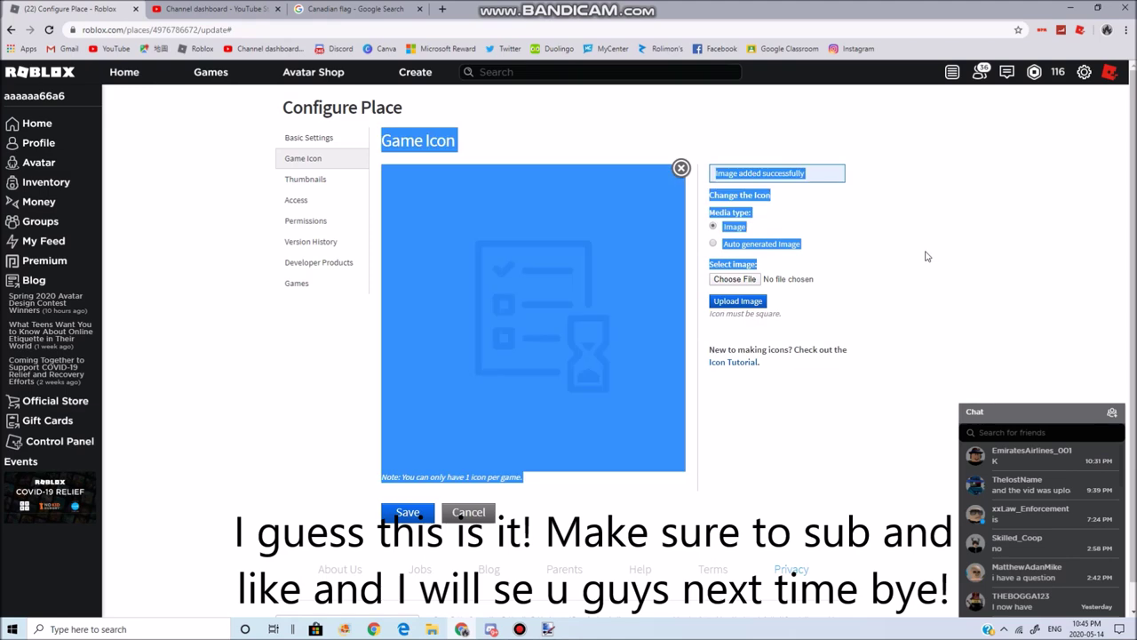
pyautogui.click(408, 513)
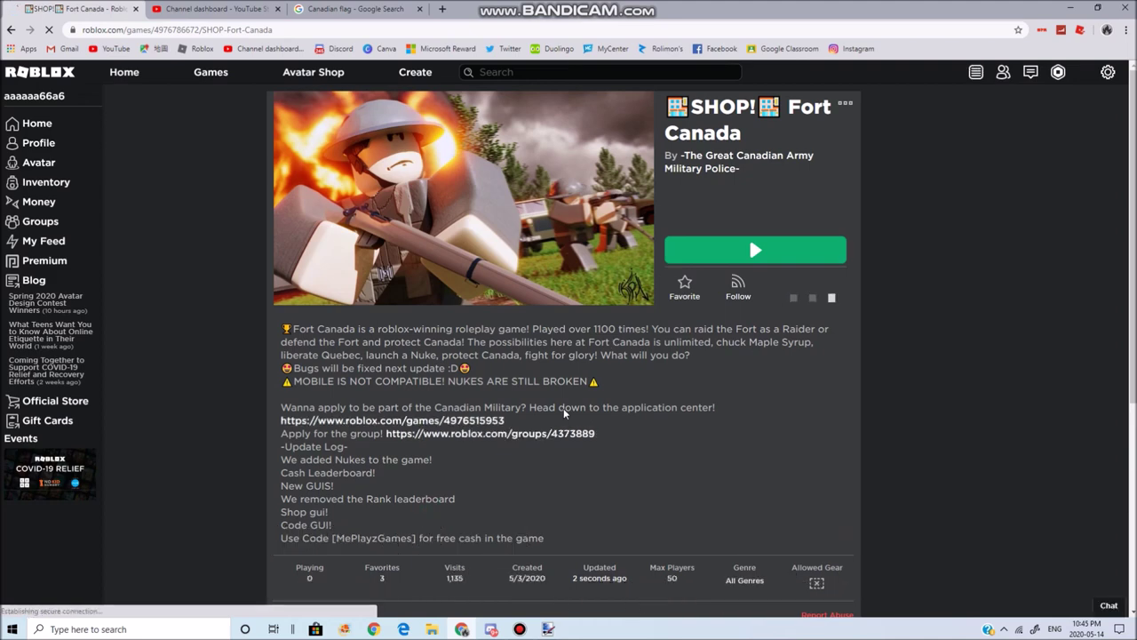
pyautogui.moveTo(420, 514); pyautogui.dragTo(318, 392)
pyautogui.rightClick(845, 388)
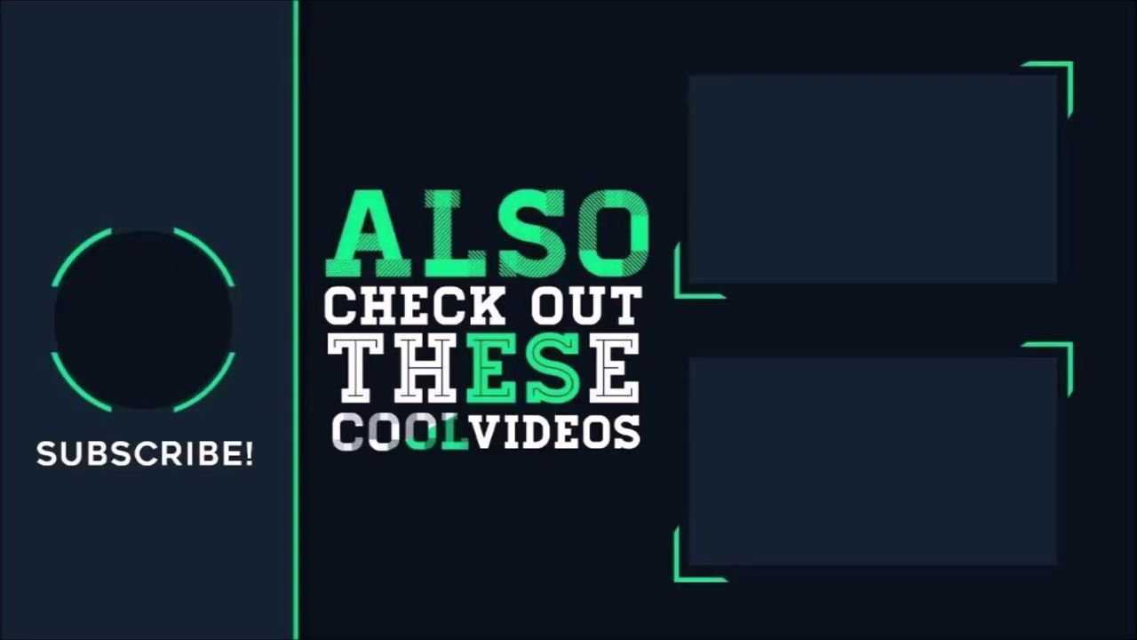